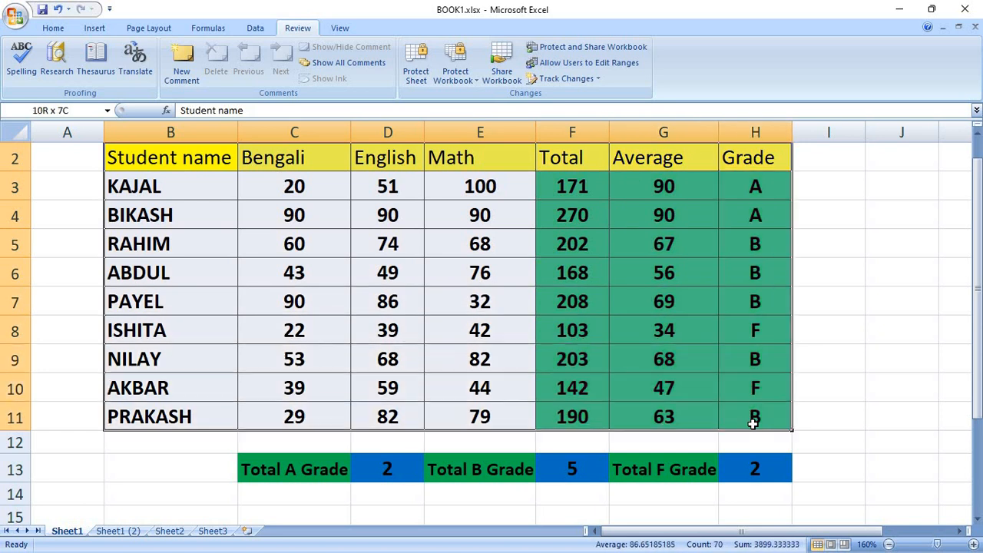
Review the Total, Average and Grade columns and the formulas in F13, F3 and G3.
left_click(566, 158)
left_click_drag(645, 172, 749, 415)
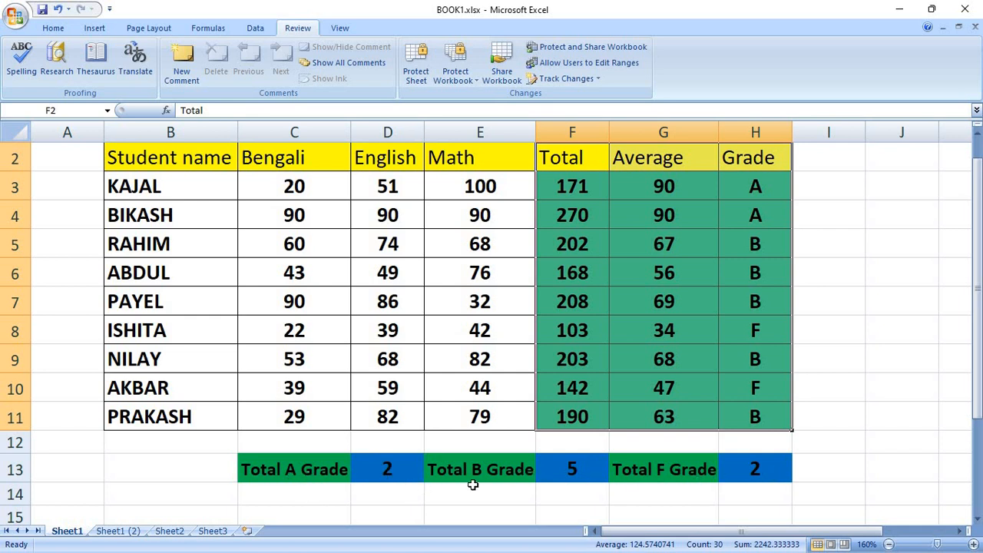
left_click(580, 473)
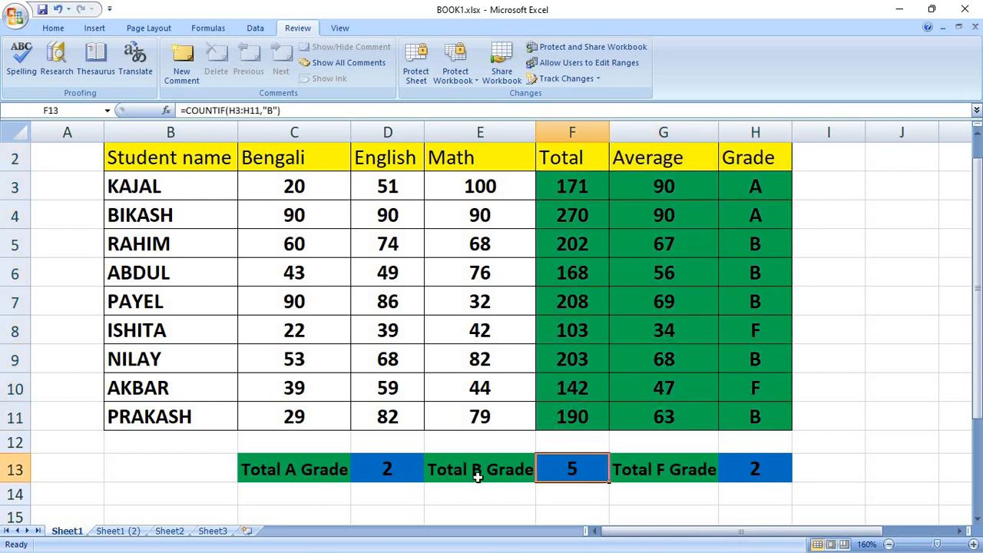
left_click(565, 191)
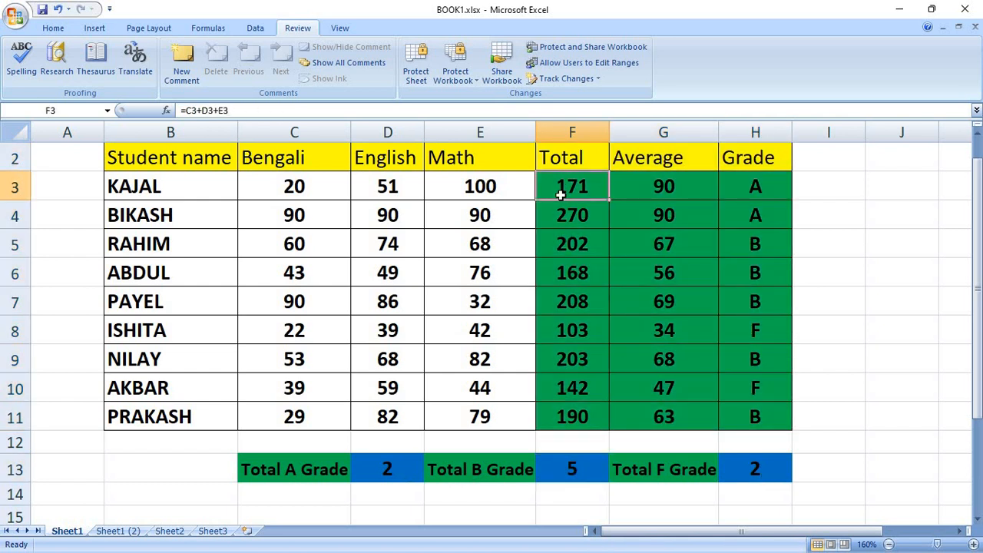
left_click(656, 188)
left_click(588, 189)
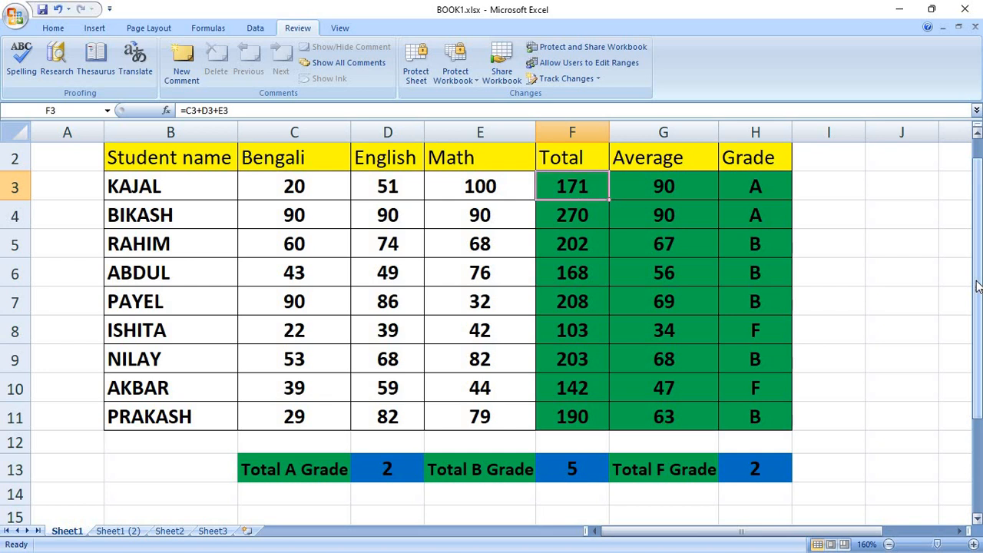
Alter F3's Total formula, then copy =C3+D3+E3 up from F4 so F3 shows 171.
key("Return")
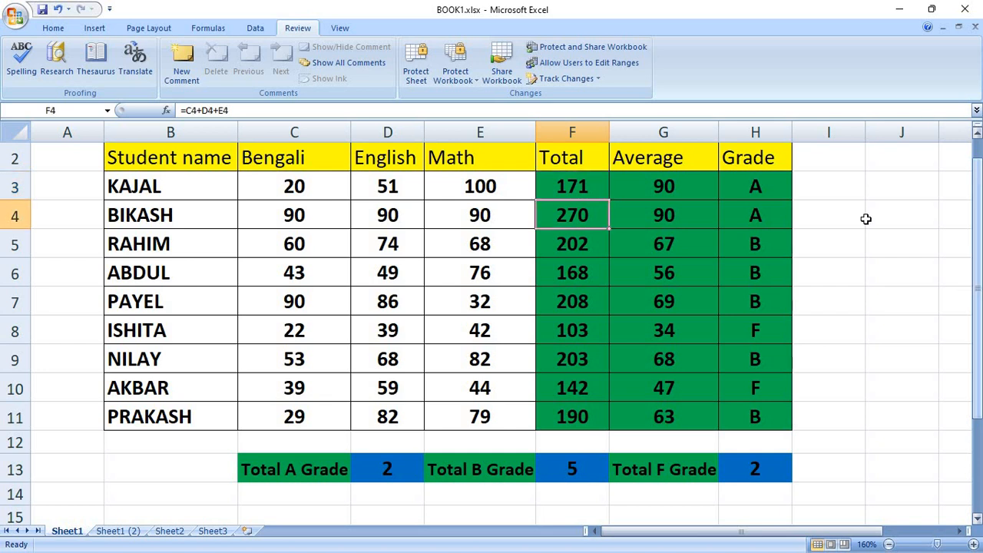
double_click(602, 193)
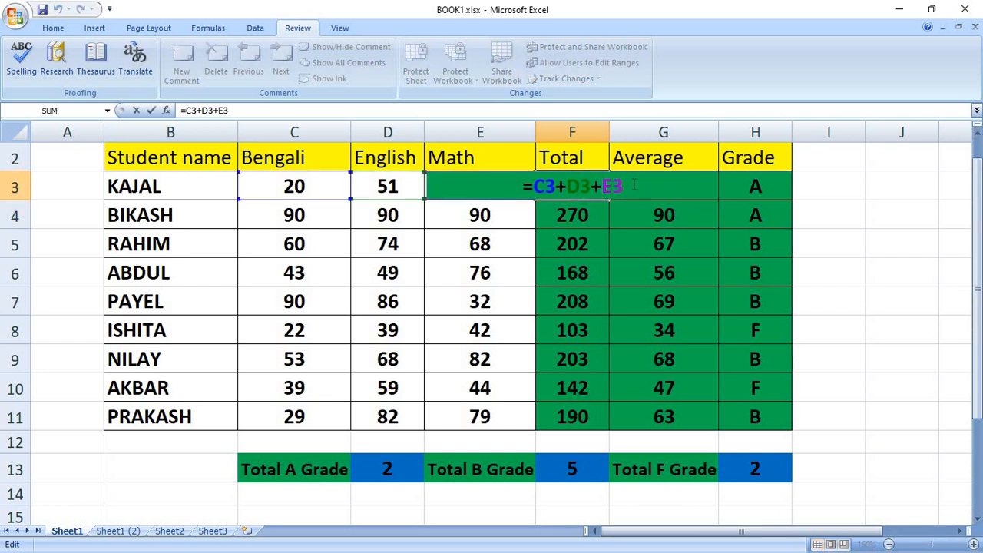
key("Escape")
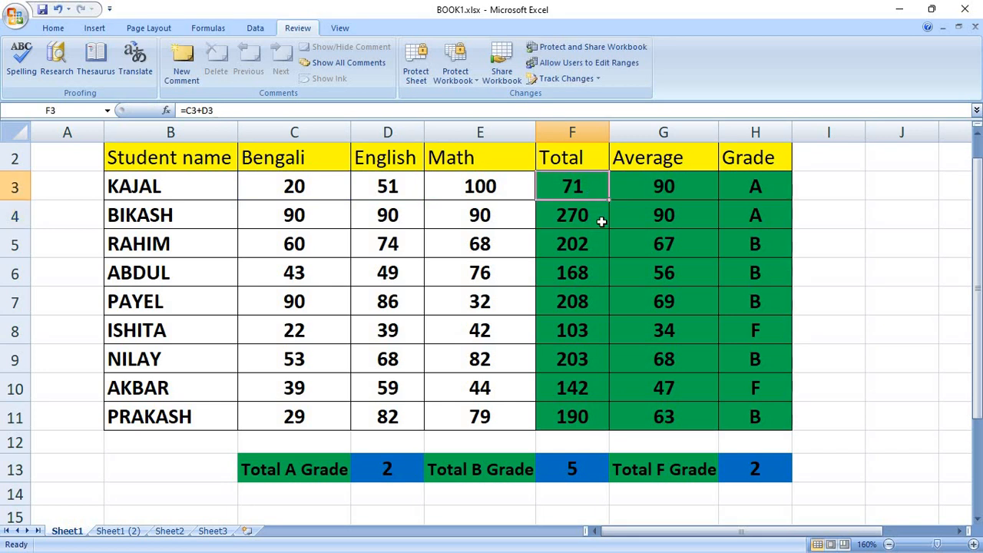
left_click(601, 222)
left_click_drag(609, 230, 611, 170)
left_click(703, 192)
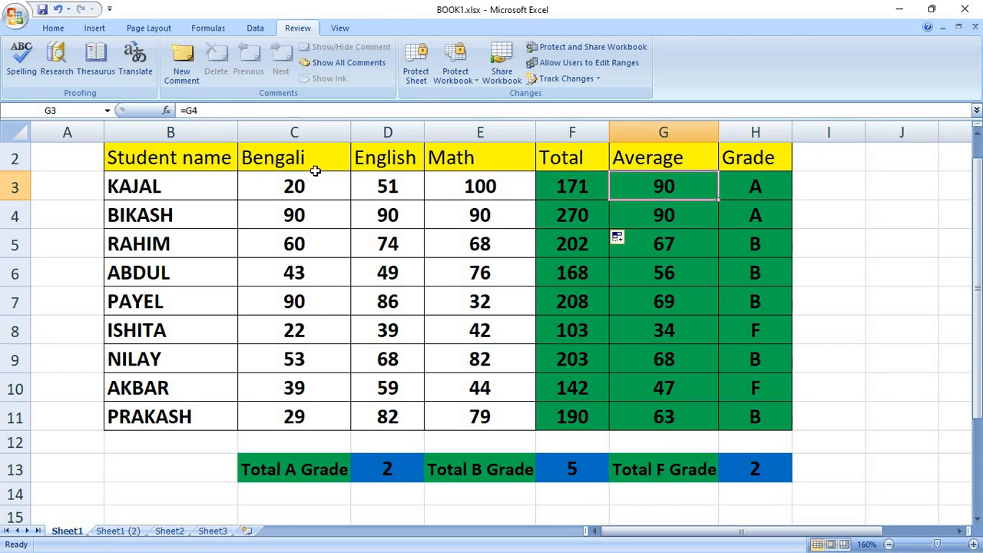
Scroll to row 1 and select the entire worksheet with the Select All corner.
left_click(240, 220)
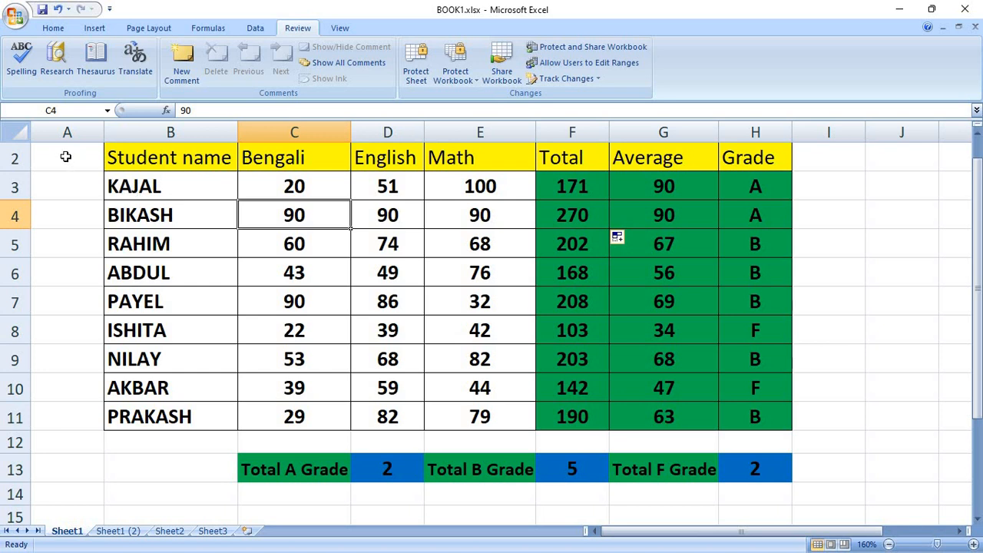
left_click(66, 157)
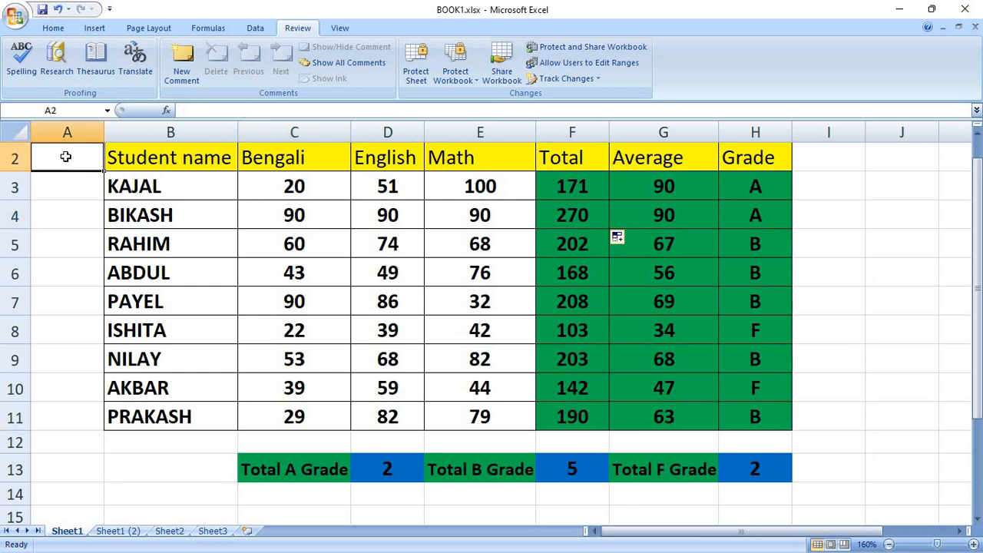
left_click(54, 218)
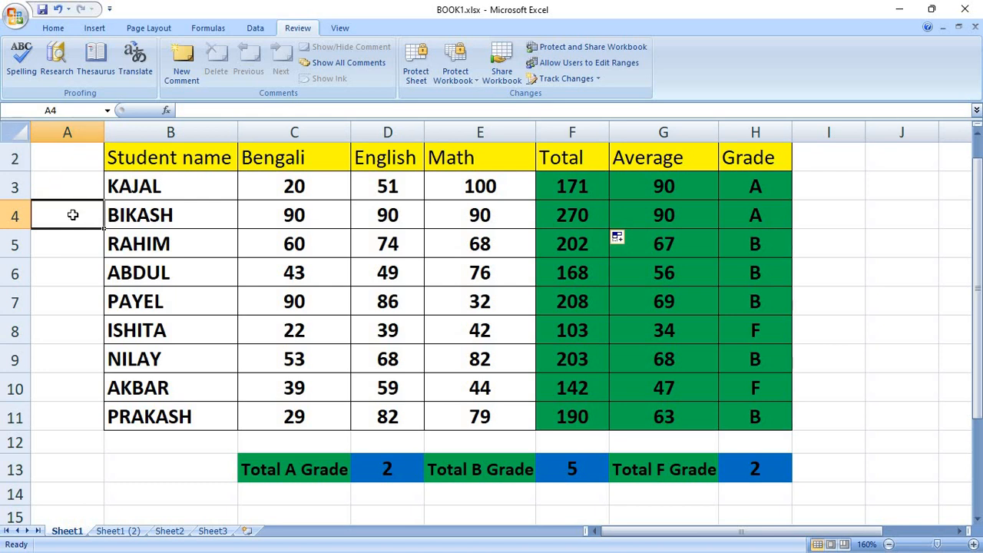
scroll(975, 189, "up", 1)
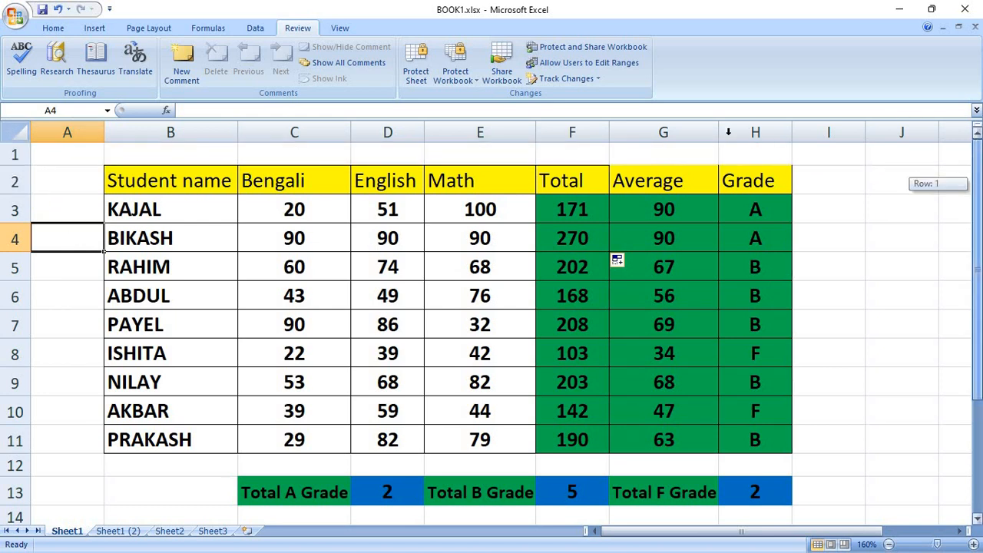
left_click(13, 132)
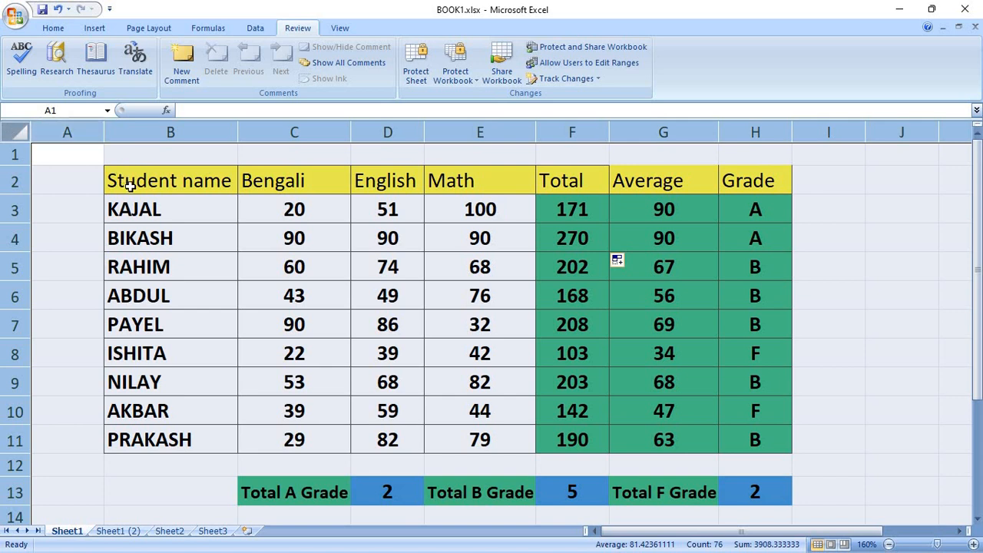
Clear the Locked option for all cells in Format Cells' Protection settings, then deselect.
right_click(203, 206)
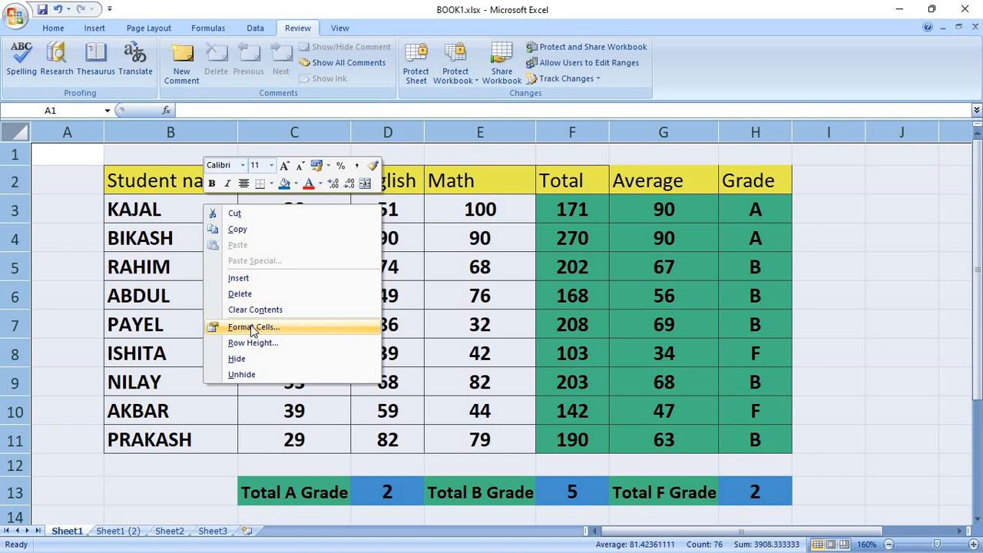
left_click(275, 325)
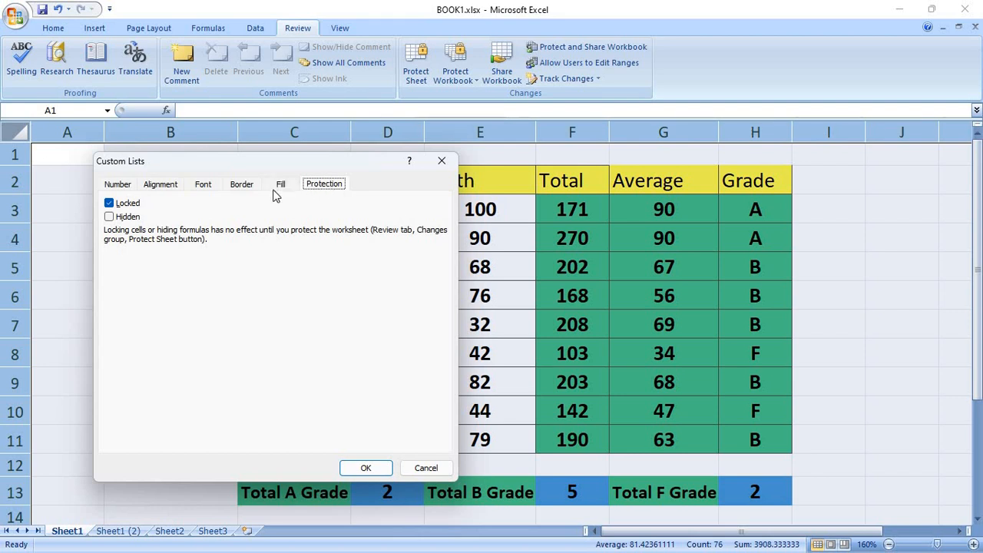
left_click(110, 205)
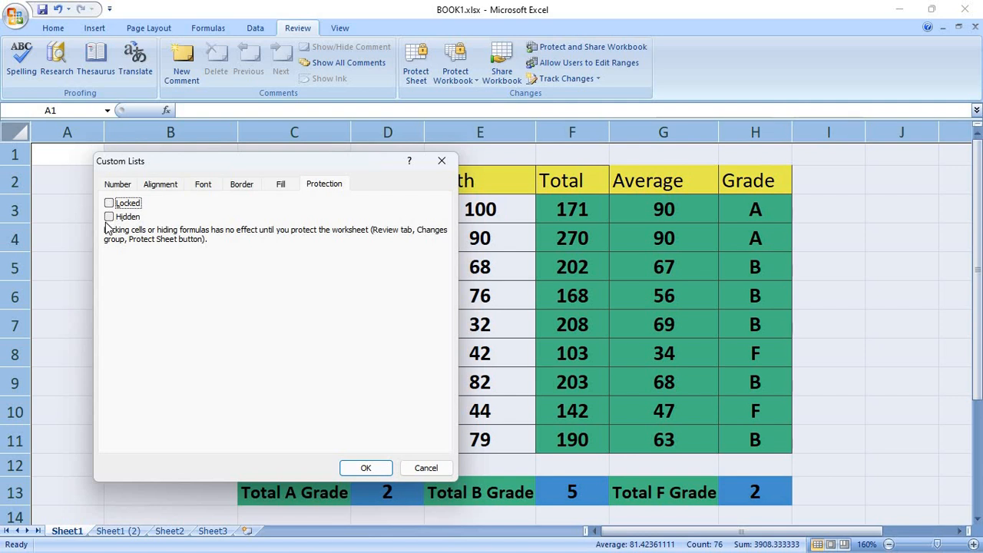
left_click(365, 467)
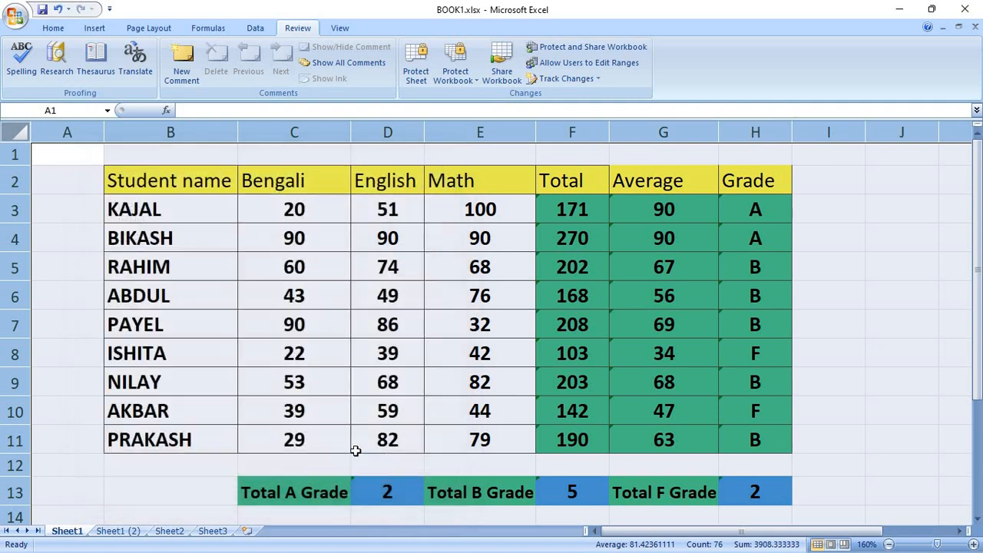
left_click(842, 282)
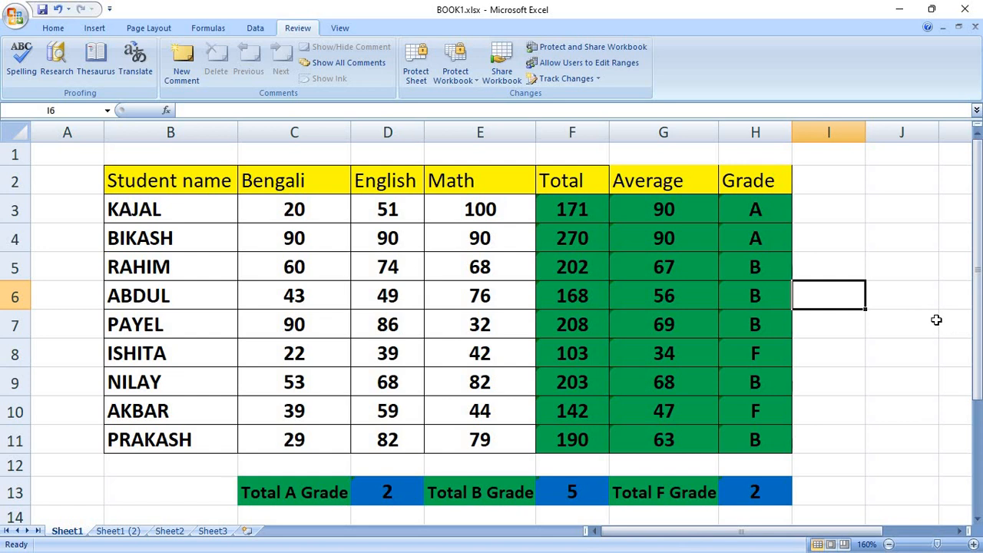
left_click(847, 244)
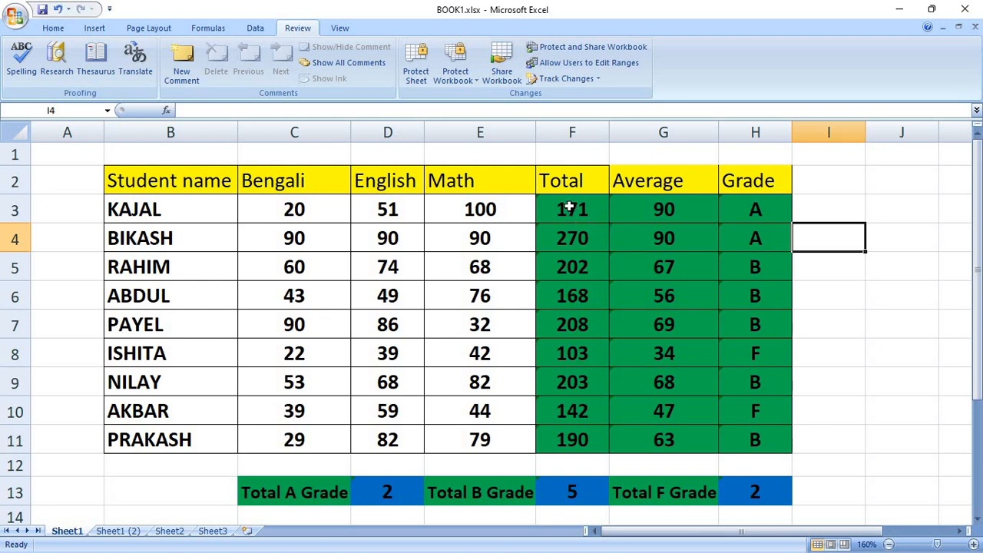
left_click_drag(569, 207, 718, 427)
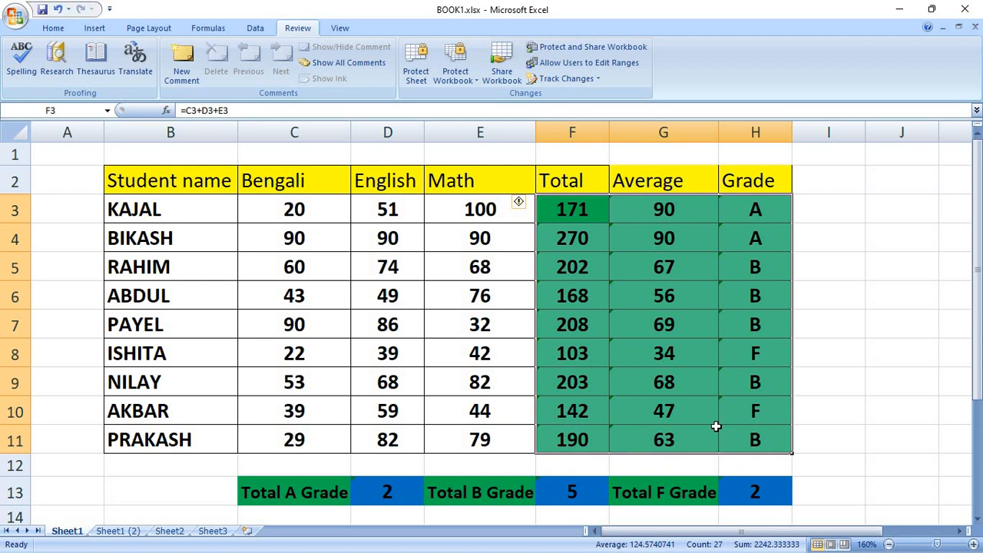
left_click(382, 496)
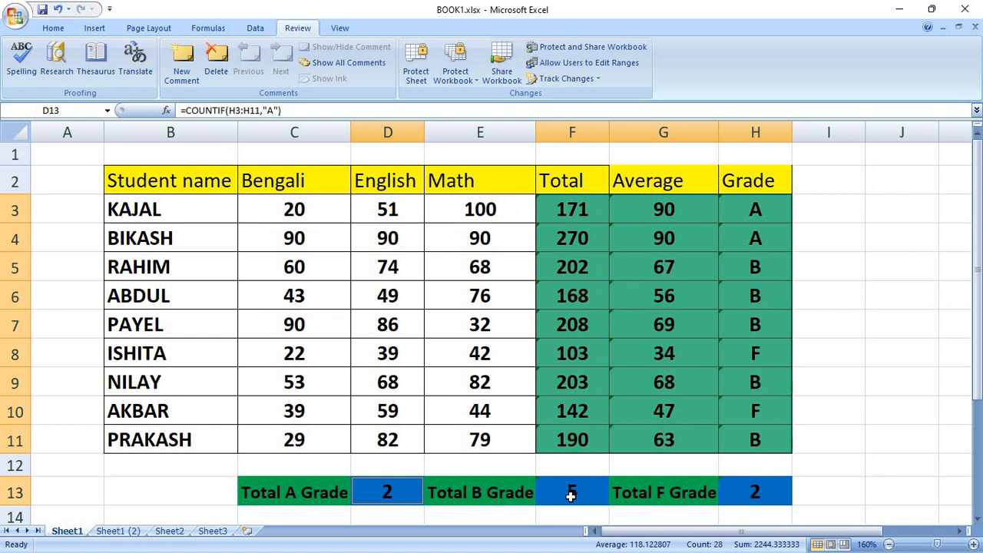
left_click(572, 498, "ctrl")
left_click(742, 492, "ctrl")
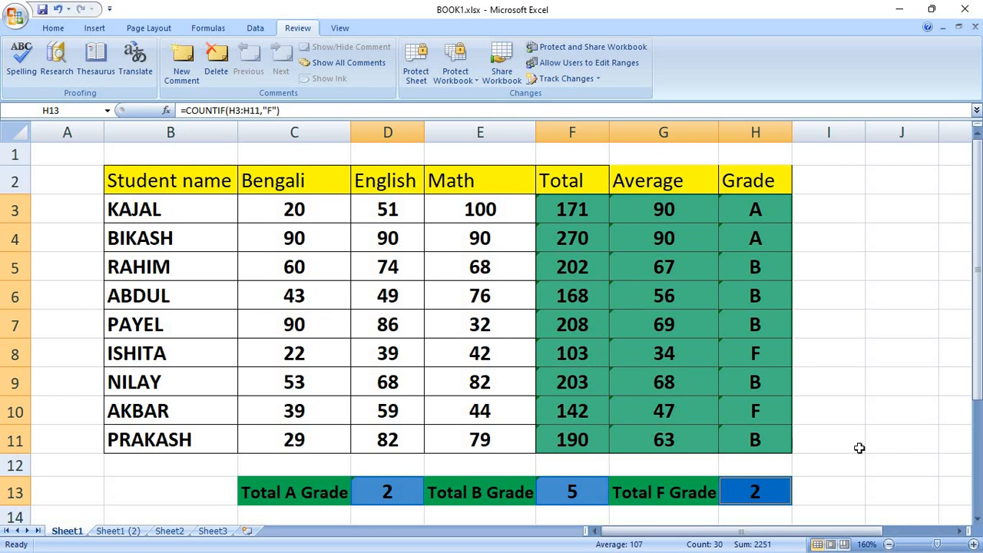
left_click(817, 331)
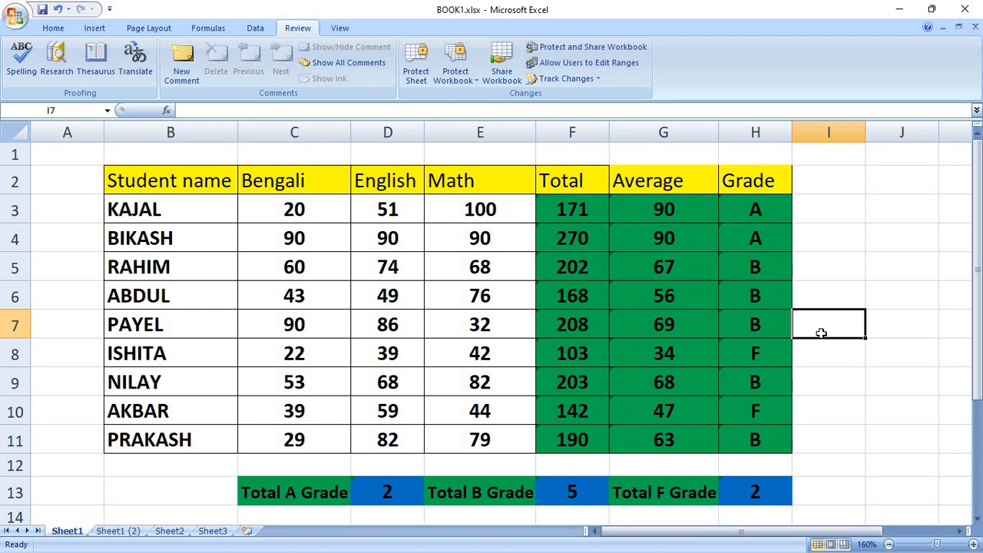
Use Home > Find & Select > Go To Special with Formulas to select all formula cells.
left_click(53, 28)
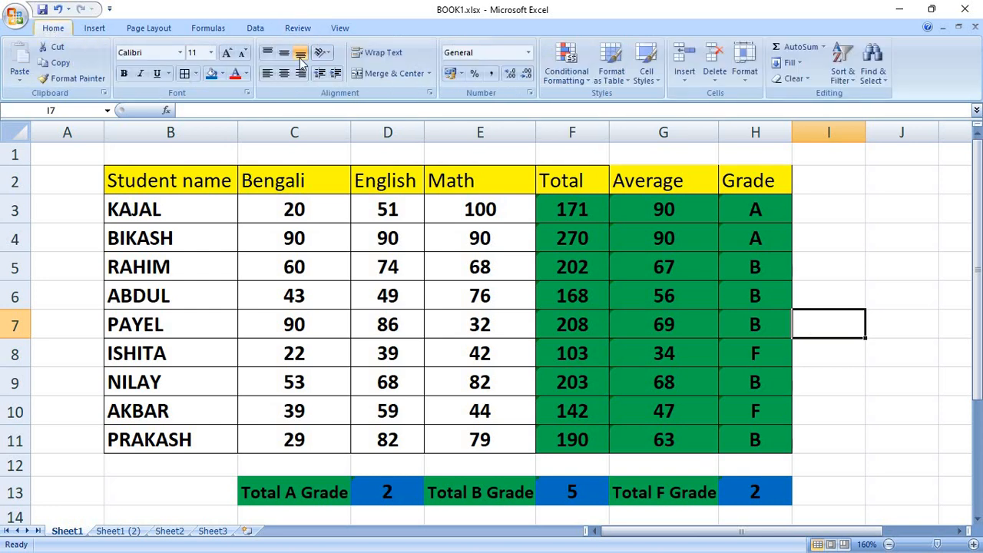
left_click(884, 76)
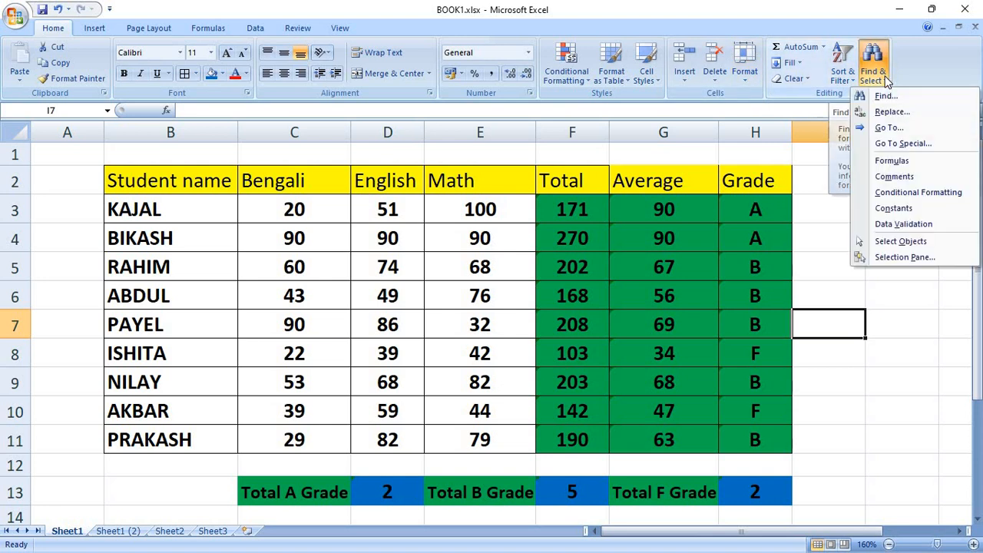
left_click(902, 145)
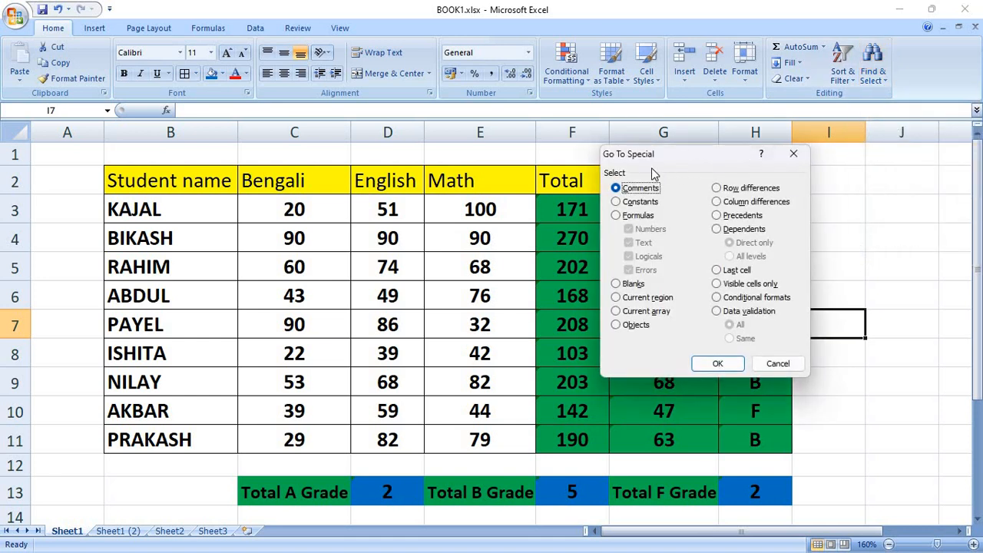
left_click(616, 216)
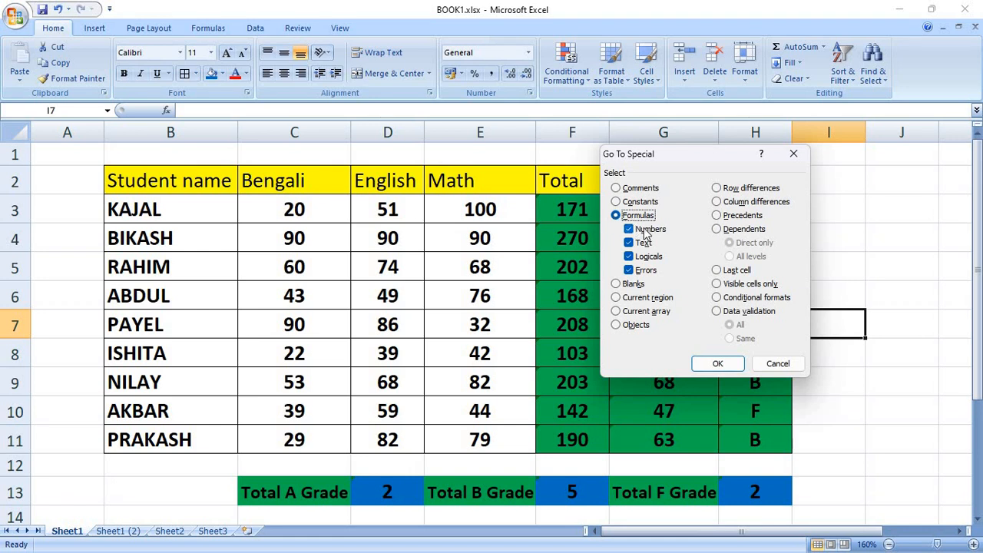
left_click(717, 363)
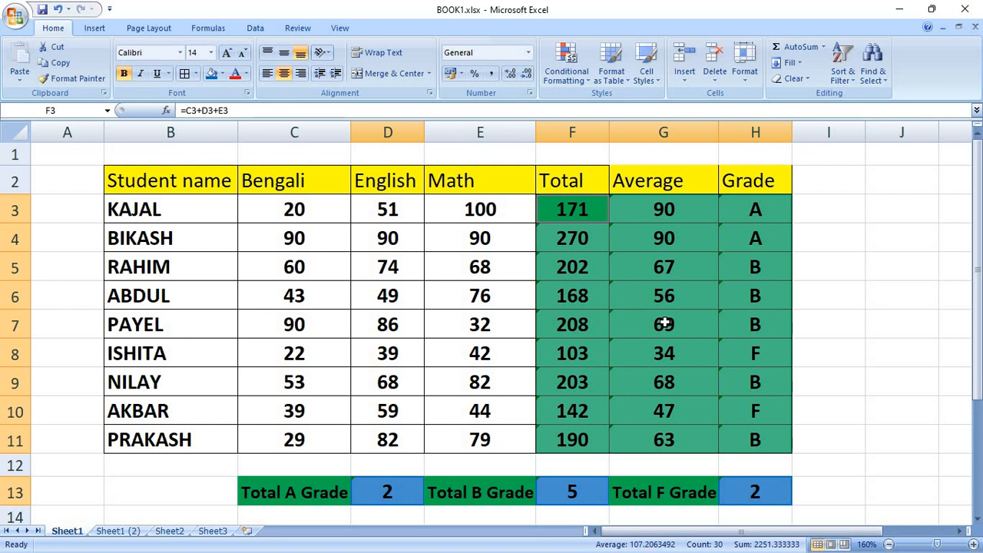
Tick both Locked and Hidden in Format Cells Protection for the selected formula cells.
right_click(655, 263)
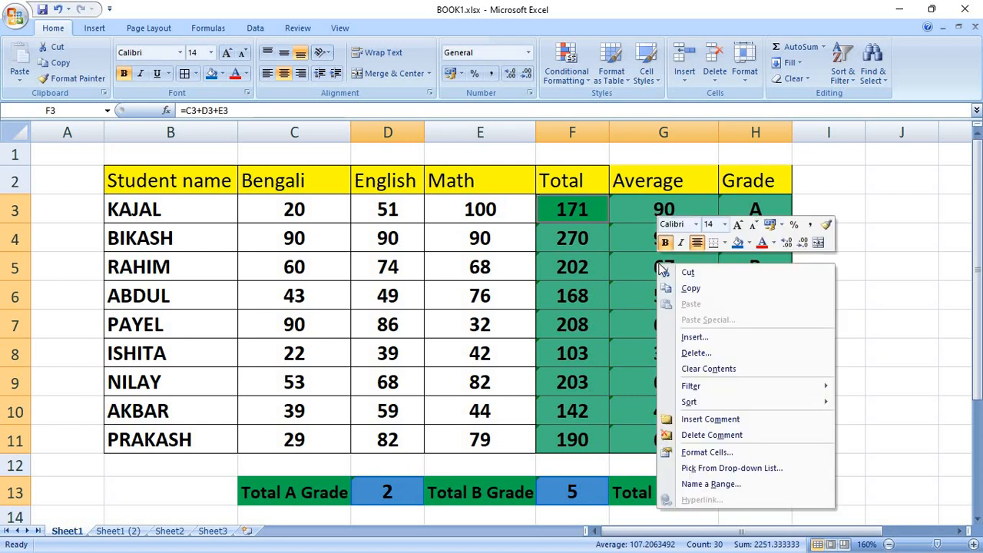
left_click(734, 450)
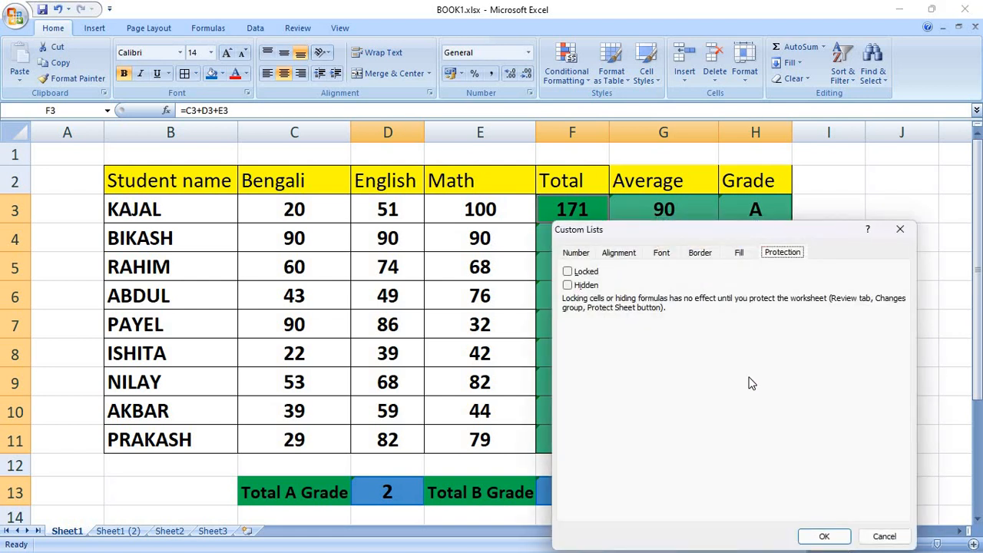
left_click(569, 285)
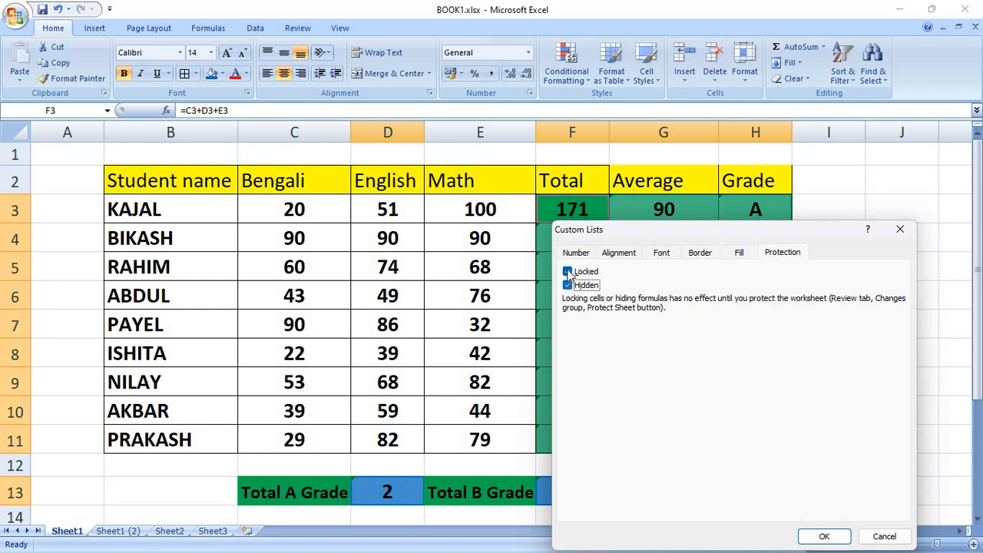
left_click(825, 537)
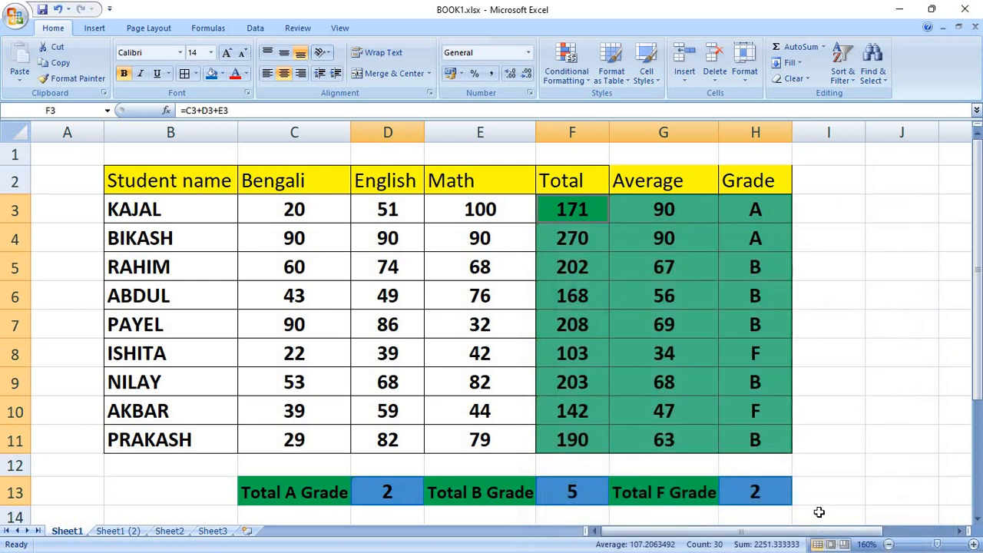
Check the formulas behind several Total and Average cells.
left_click(596, 264)
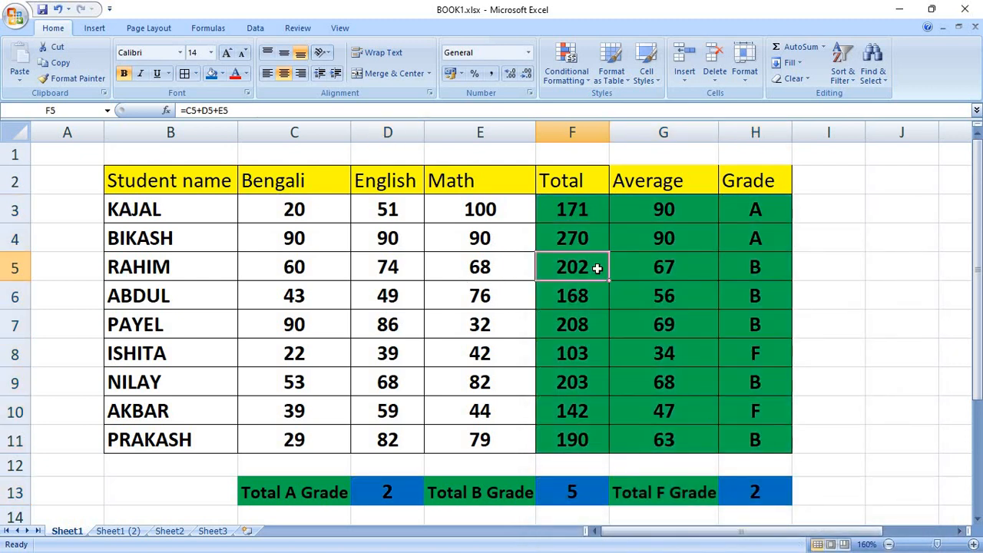
left_click(586, 235)
left_click(582, 215)
left_click(621, 207)
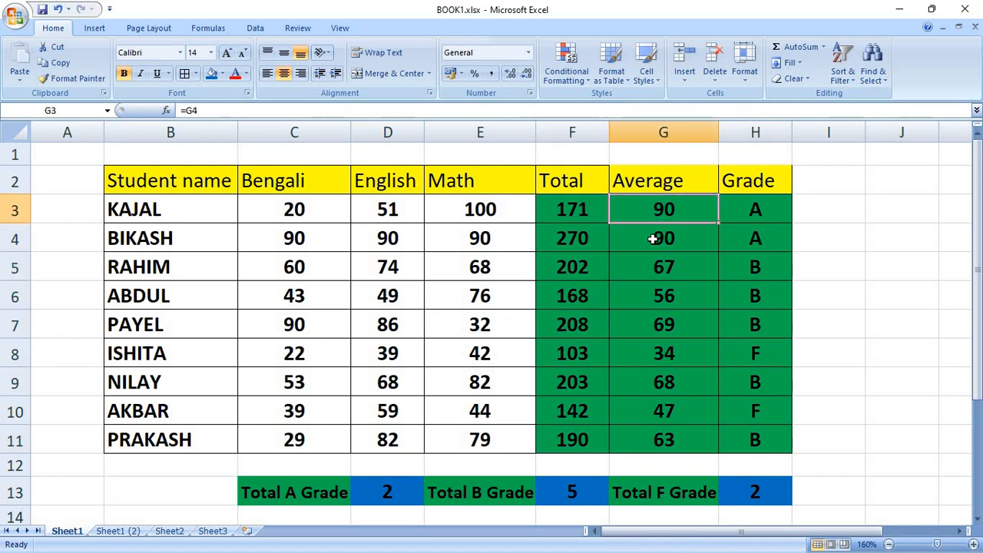
left_click(656, 240)
left_click(638, 295)
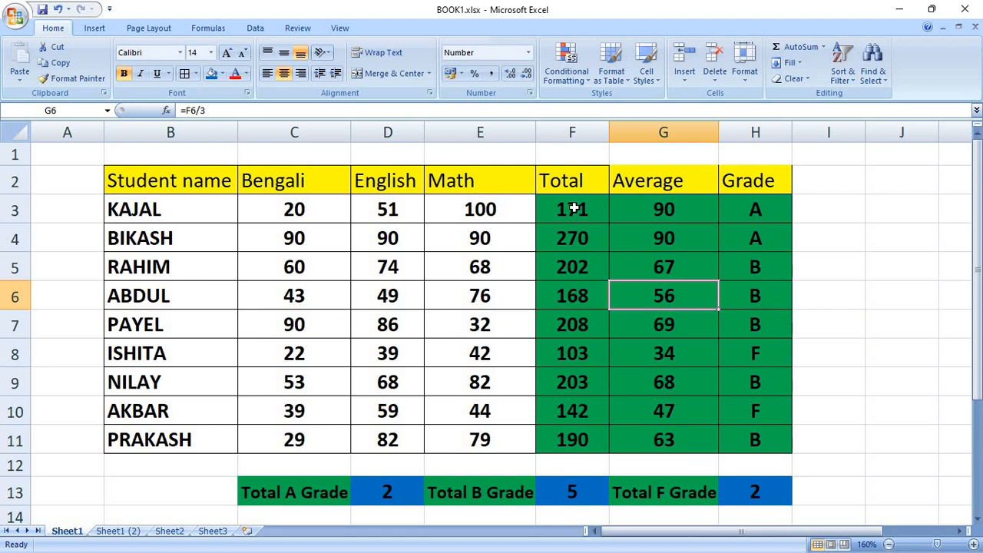
Reselect F3:H11 plus the grade counts D13, F13 and H13, and show the Review tab.
left_click_drag(572, 208, 737, 433)
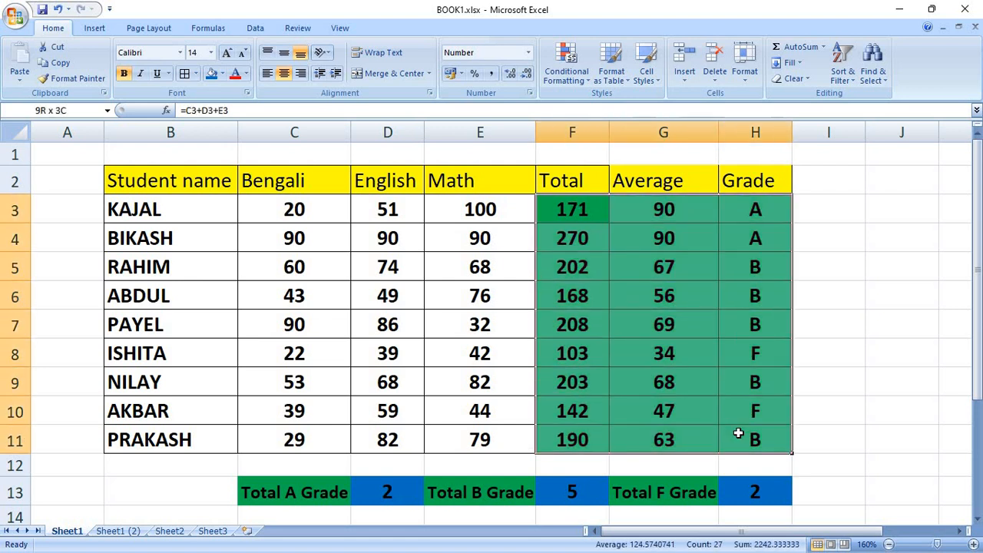
left_click(387, 492, "ctrl")
left_click(556, 500, "ctrl")
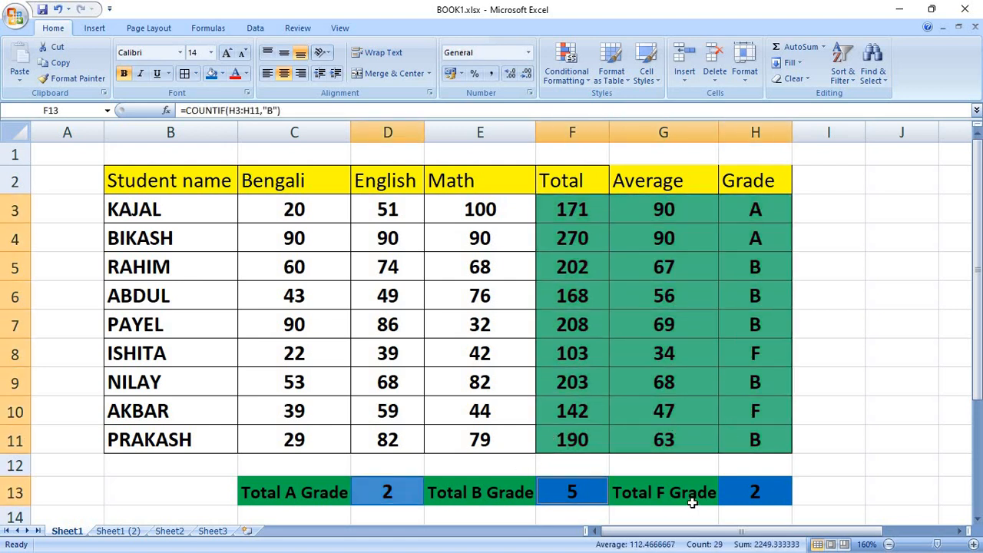
left_click(748, 491, "ctrl")
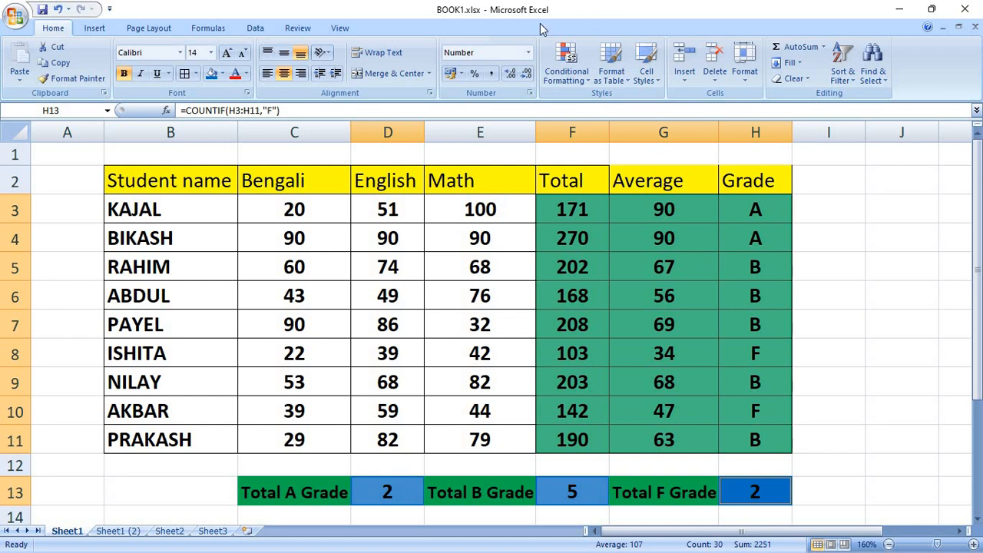
left_click(298, 29)
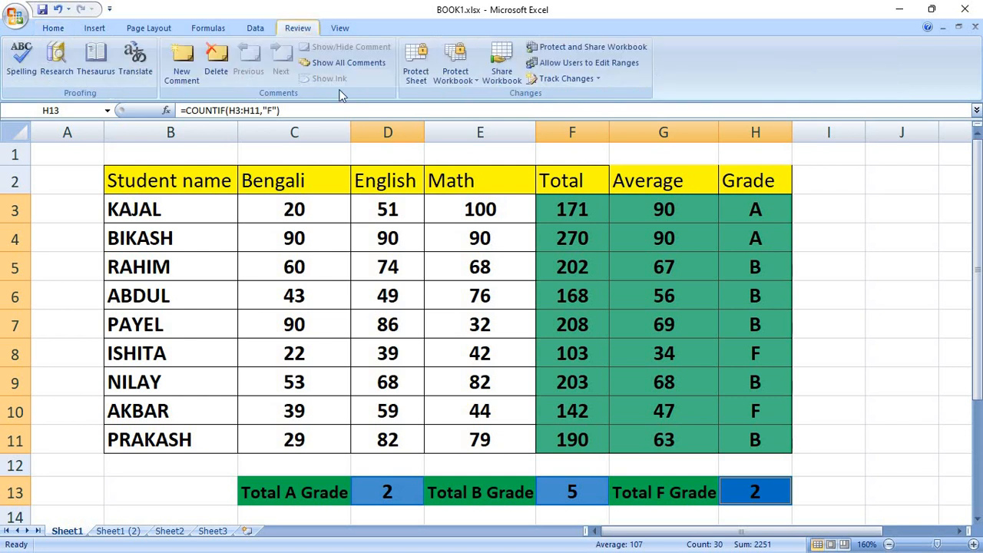
Protect the worksheet with a password, entering it and confirming it again.
left_click(416, 71)
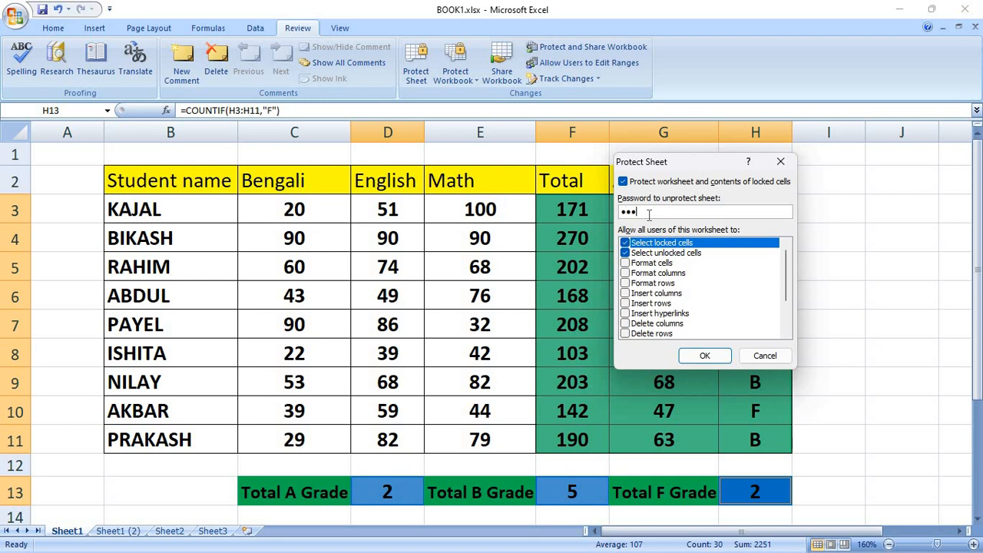
left_click(692, 358)
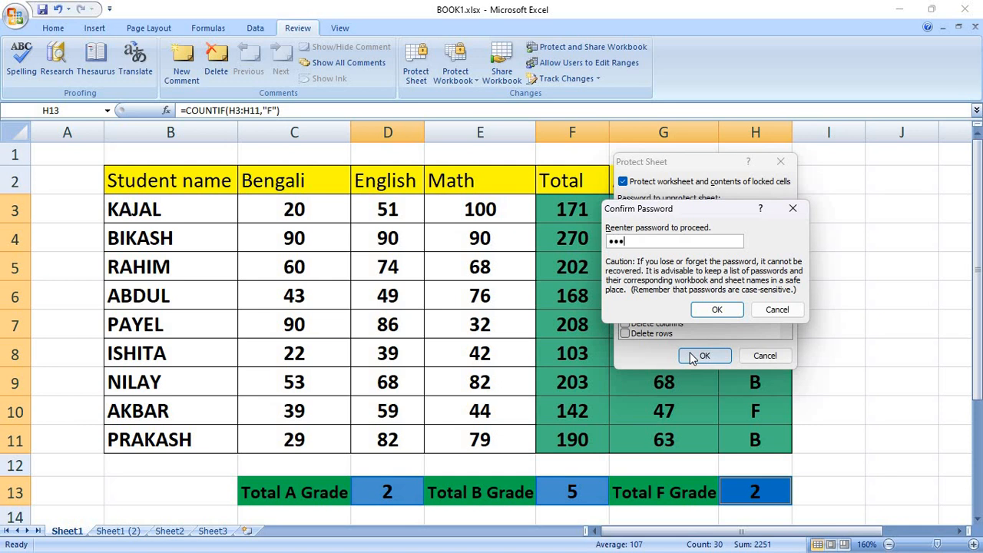
left_click(716, 311)
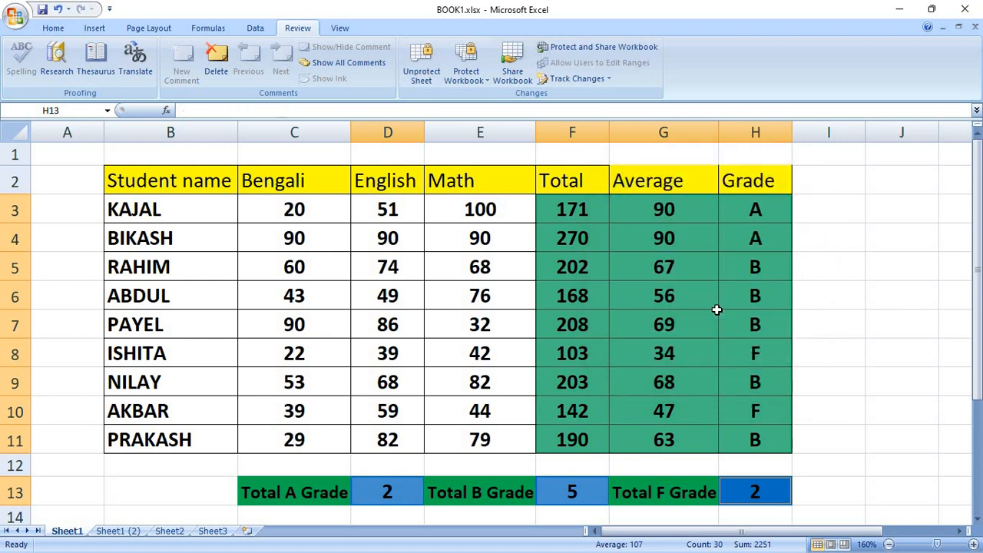
left_click(656, 238)
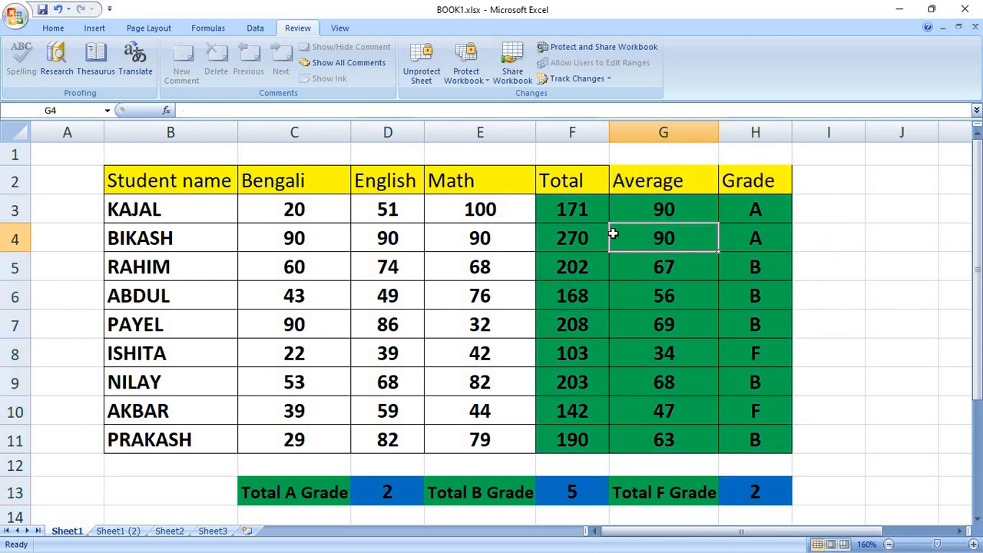
left_click(559, 204)
left_click(682, 215)
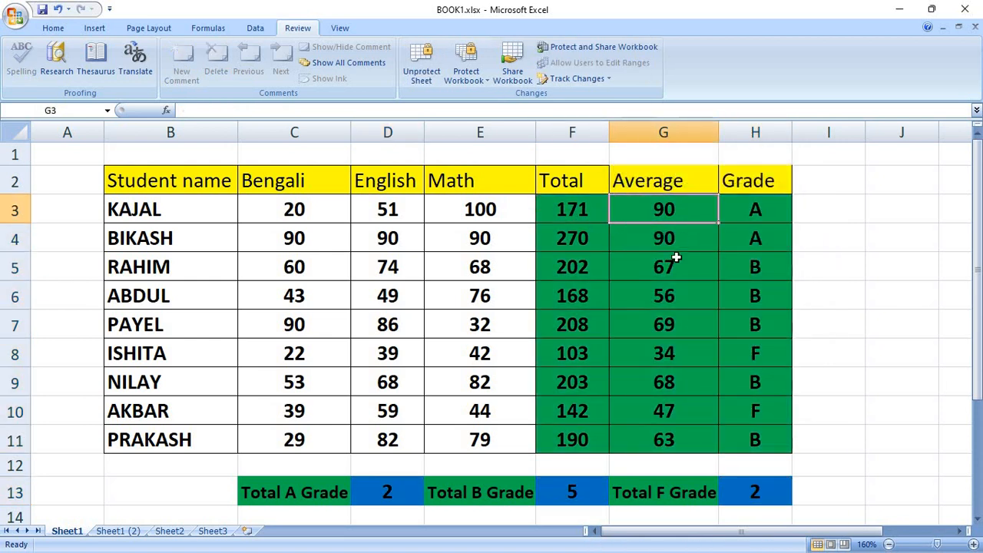
left_click(676, 259)
left_click(562, 277)
left_click(568, 234)
left_click(570, 198)
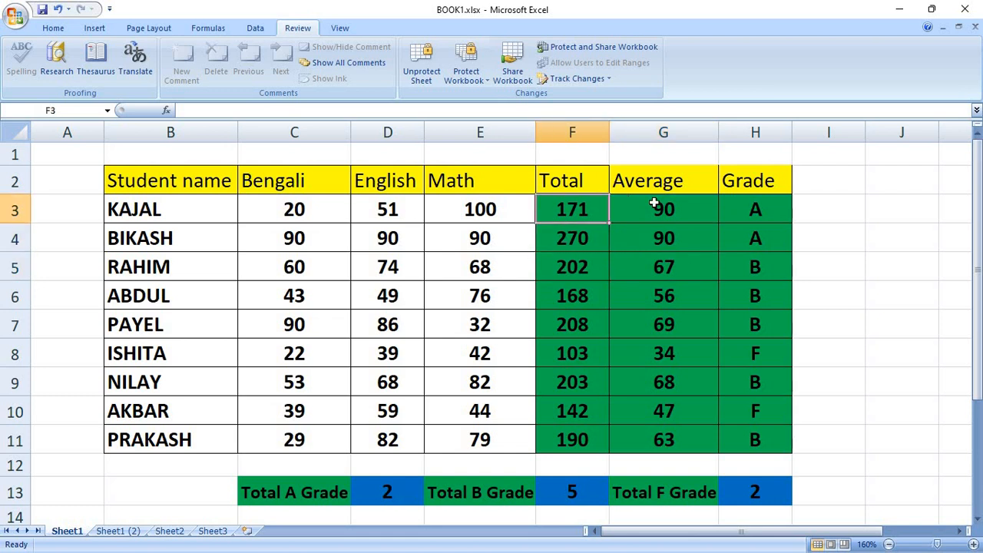
left_click(656, 206)
left_click(730, 213)
left_click(741, 238)
left_click(650, 245)
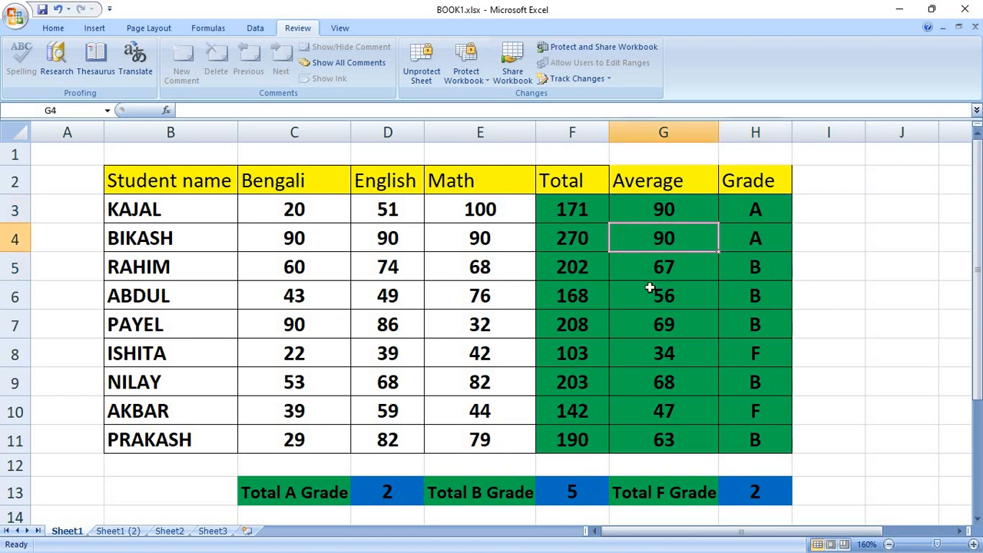
left_click(651, 273)
left_click(558, 303)
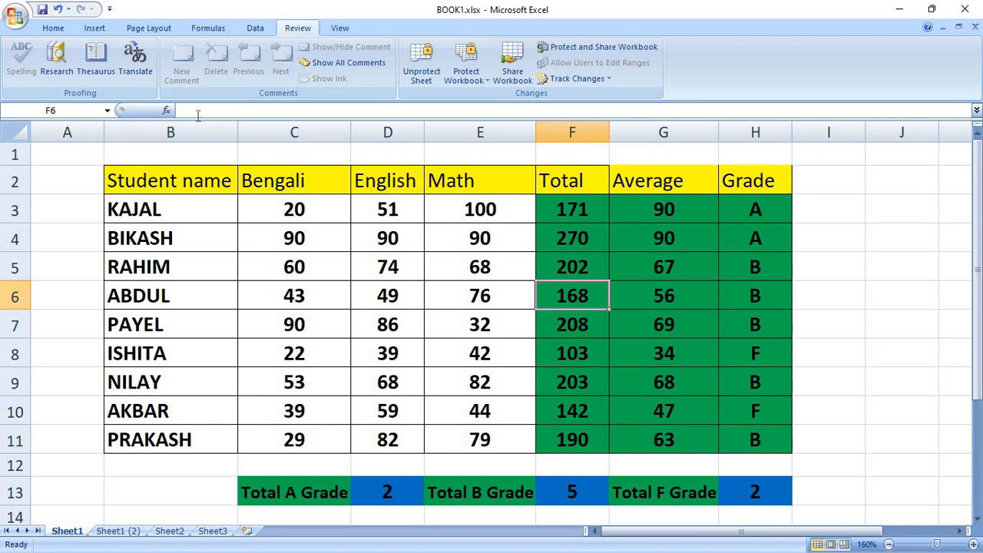
left_click(571, 266)
left_click(726, 280)
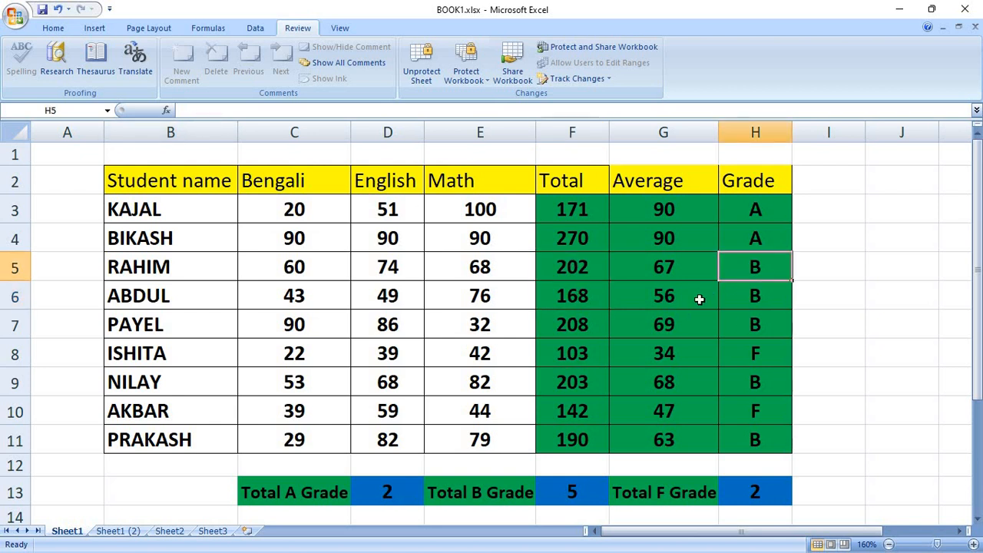
left_click(695, 299)
left_click(660, 327)
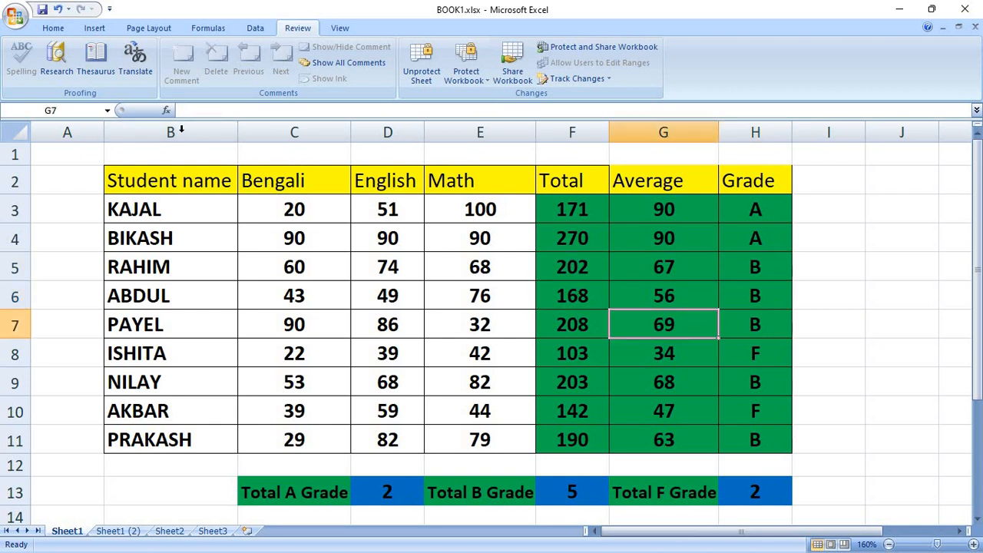
left_click(572, 274)
left_click(573, 296)
left_click_drag(649, 307, 658, 323)
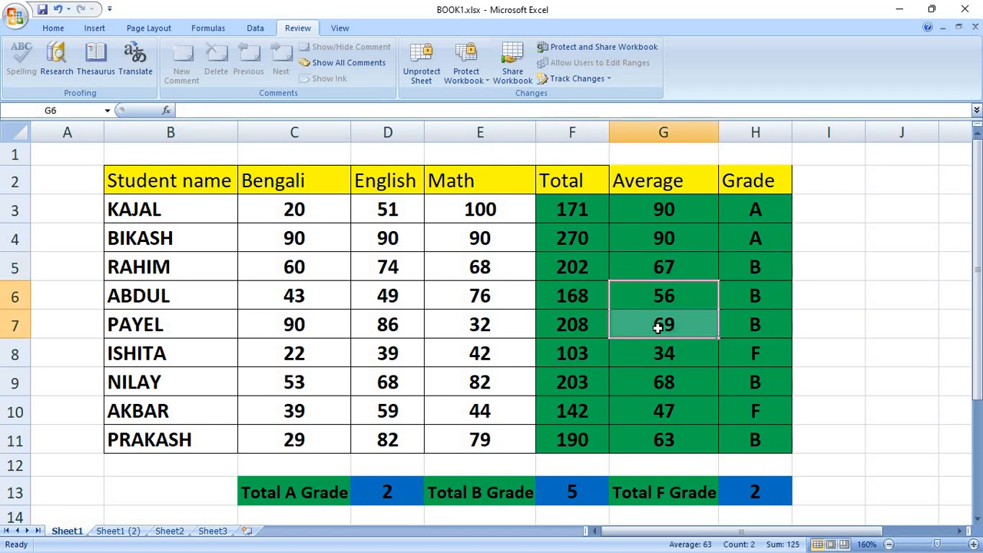
left_click(658, 322)
left_click(591, 348)
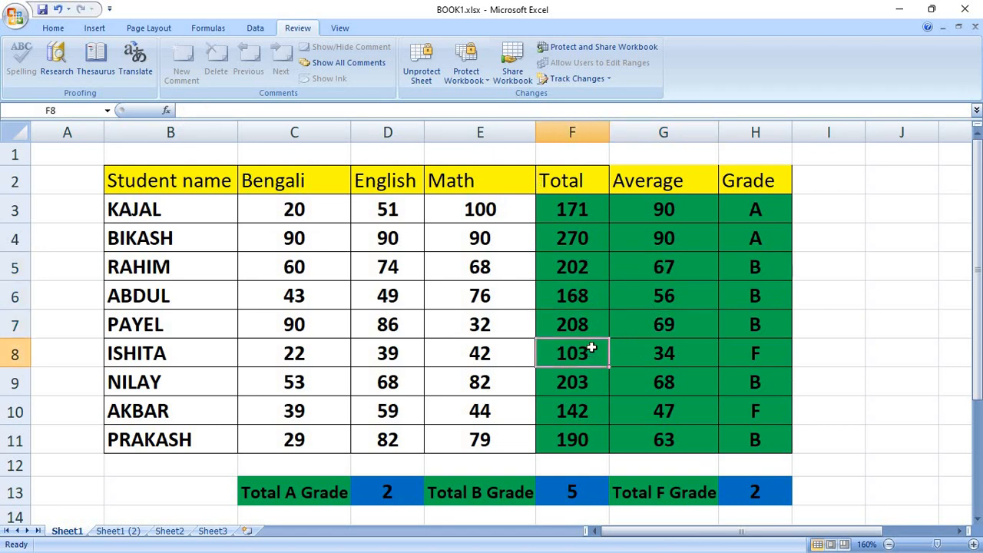
double_click(588, 269)
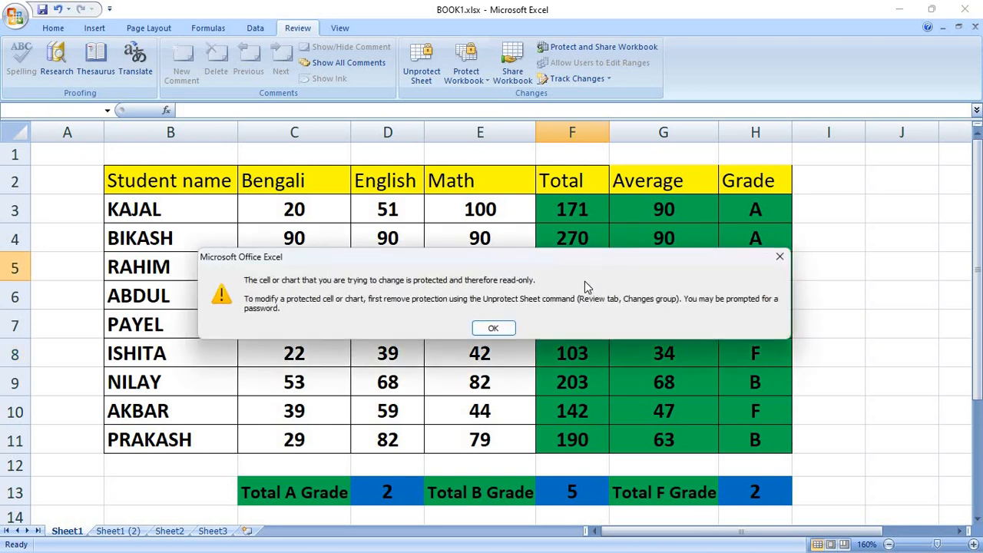
left_click(499, 328)
double_click(655, 274)
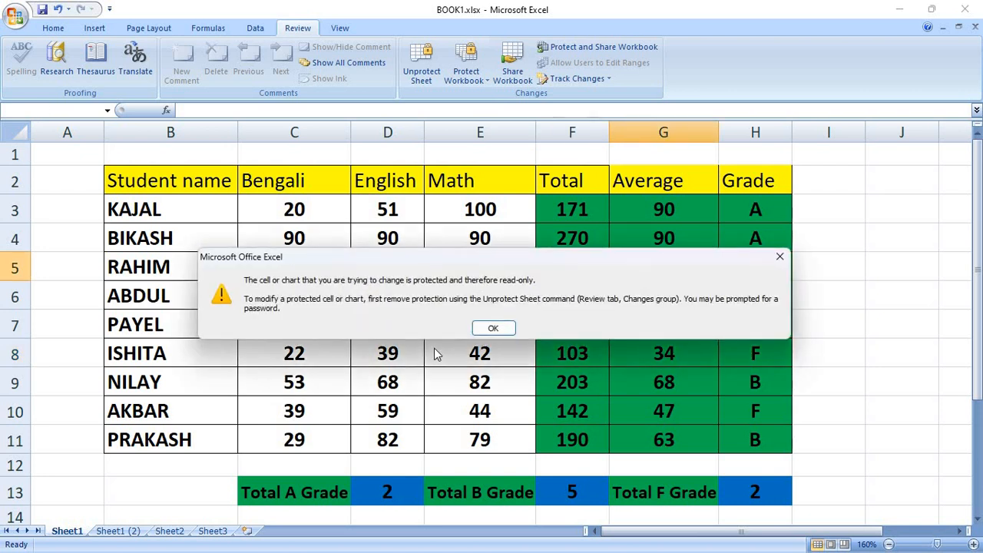
left_click(492, 328)
double_click(594, 358)
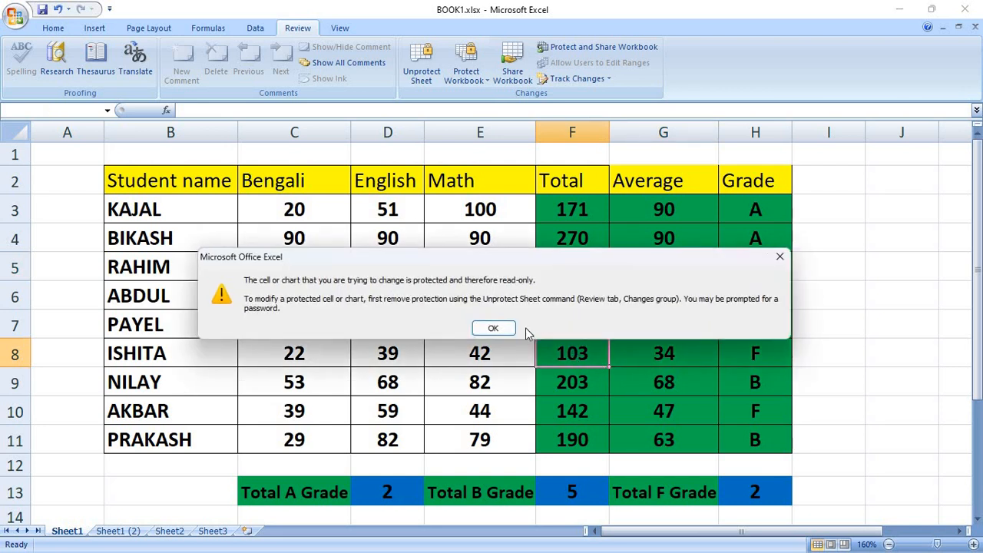
left_click(496, 328)
left_click(407, 494)
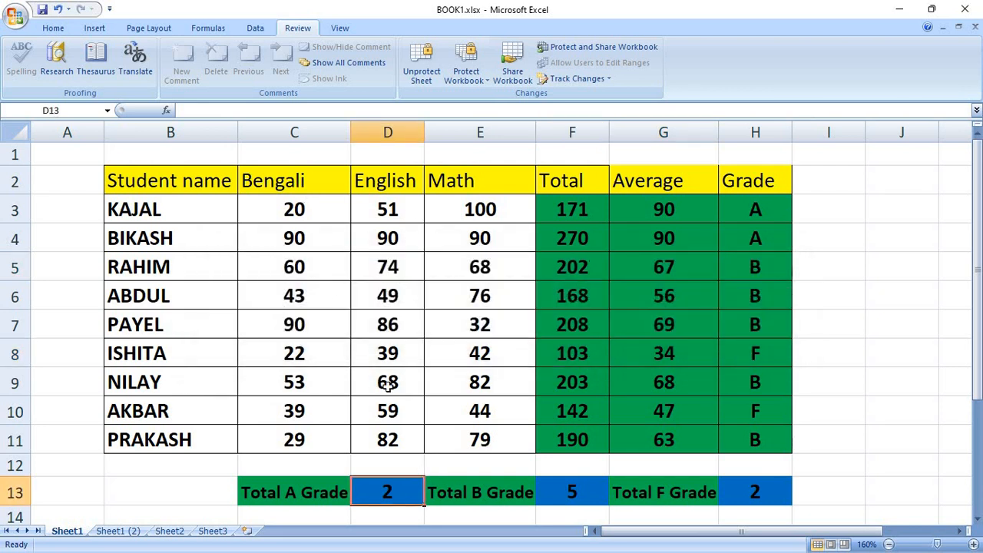
left_click(568, 497)
left_click(771, 495)
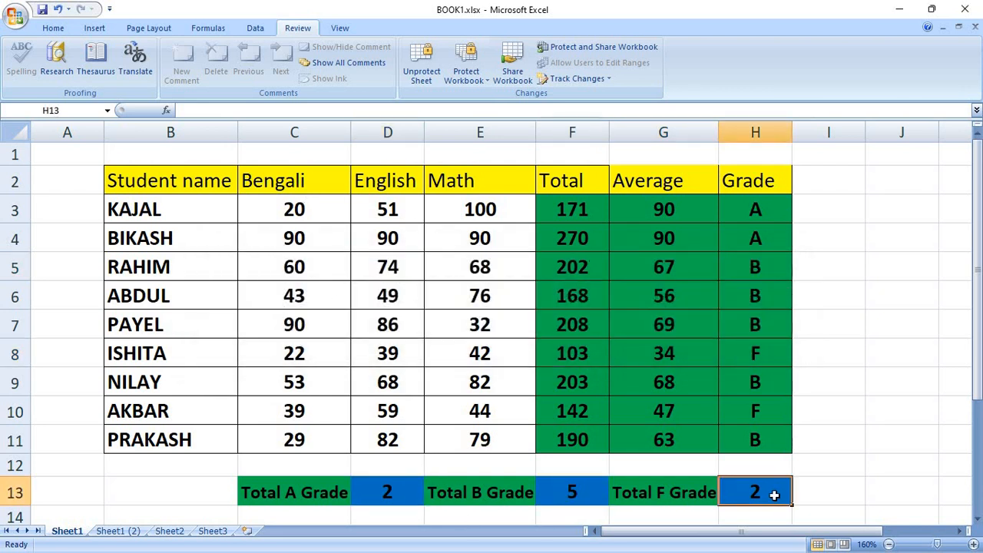
Enter 90 as the Bengali mark in C3 and 90 as the English mark in D8.
left_click(287, 219)
type("90")
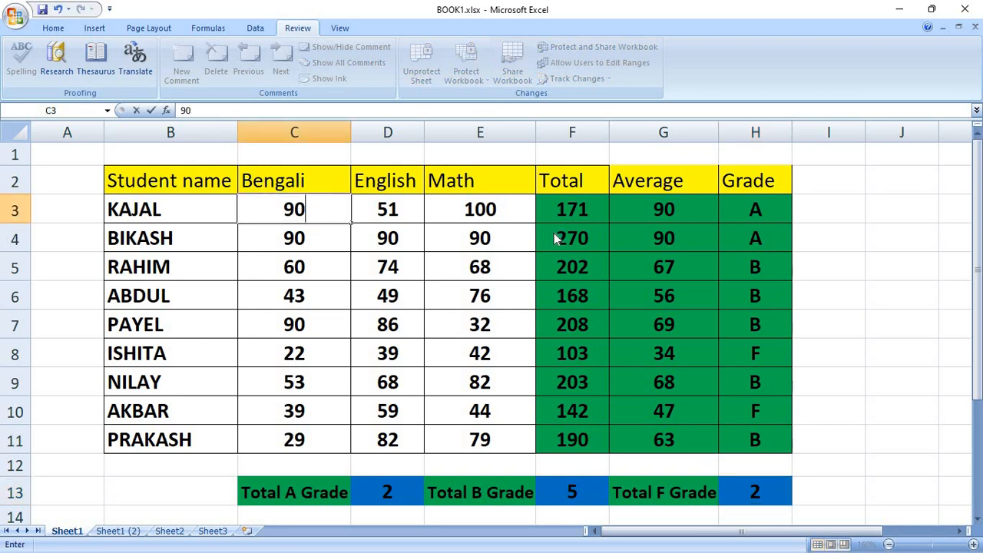
key("Return")
key("Right")
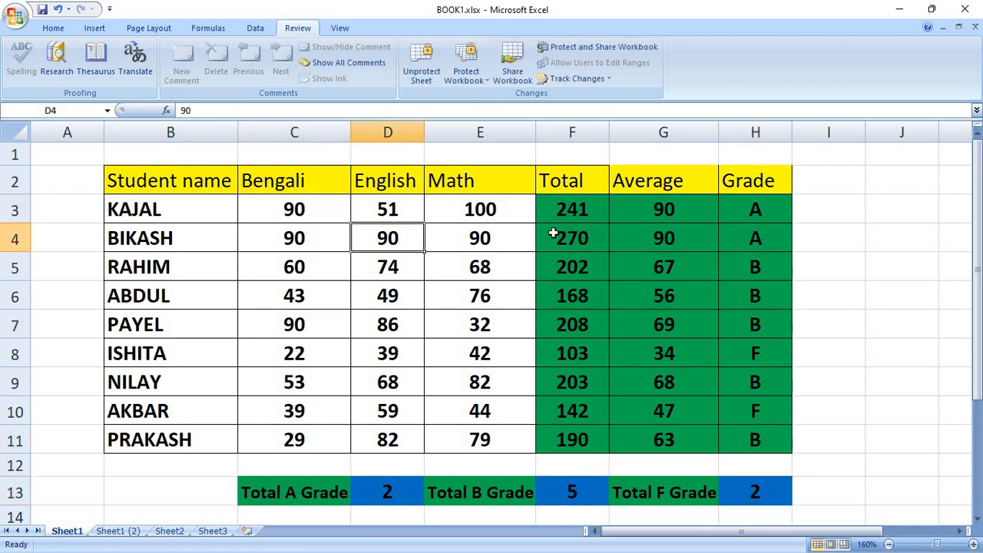
key("Down")
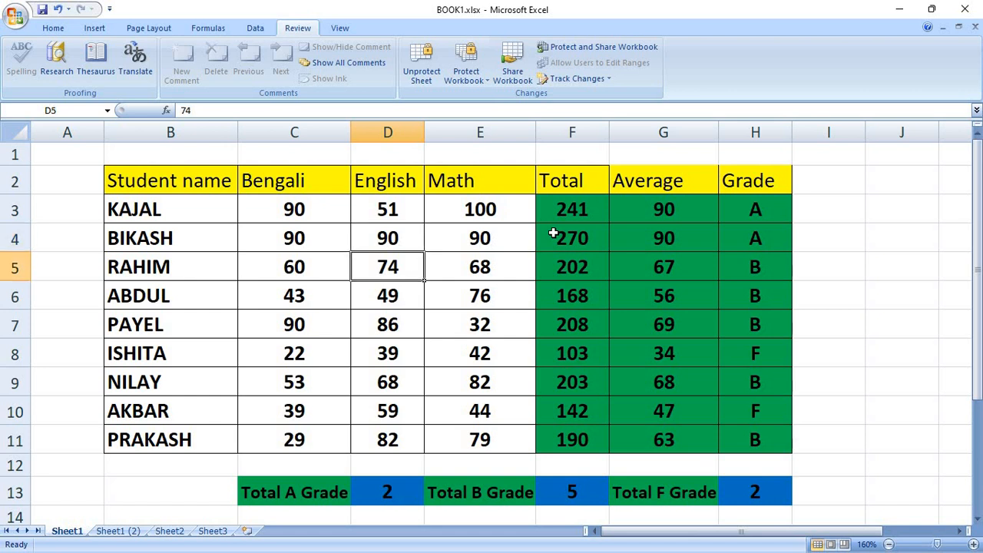
key("Down")
key("Down")
key("Down")
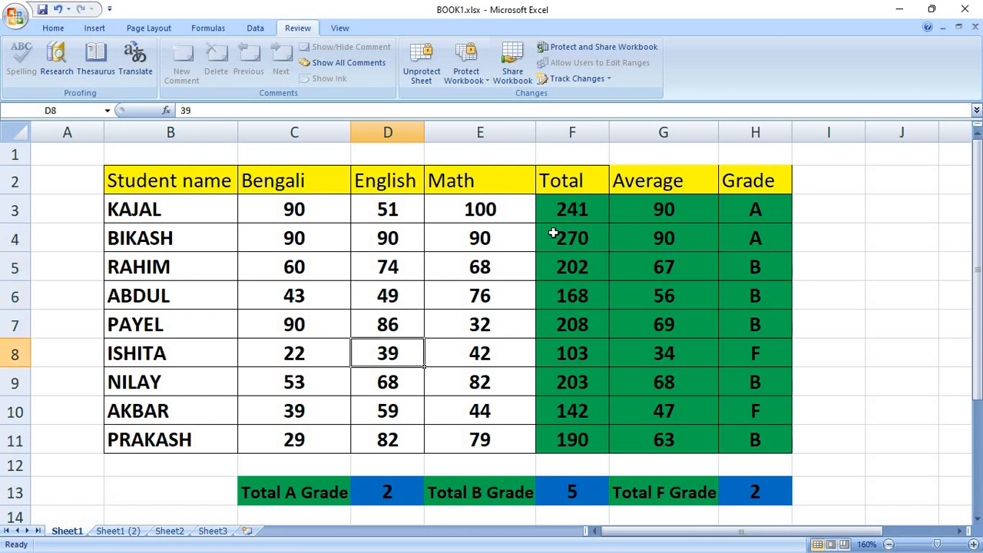
type("90")
key("Tab")
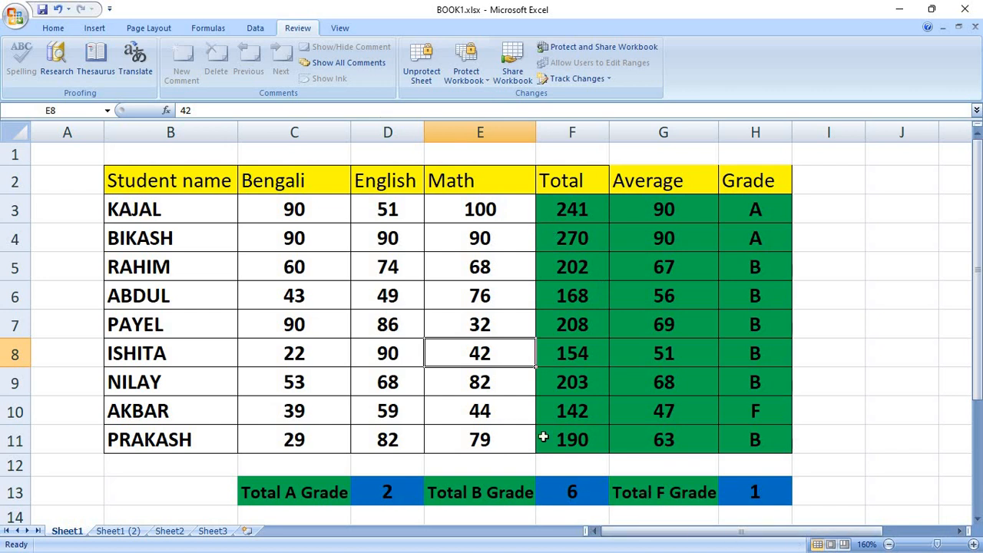
Change C9 to 10 and the Math mark in E9 to 20, then select G3.
left_click(309, 382)
type("10")
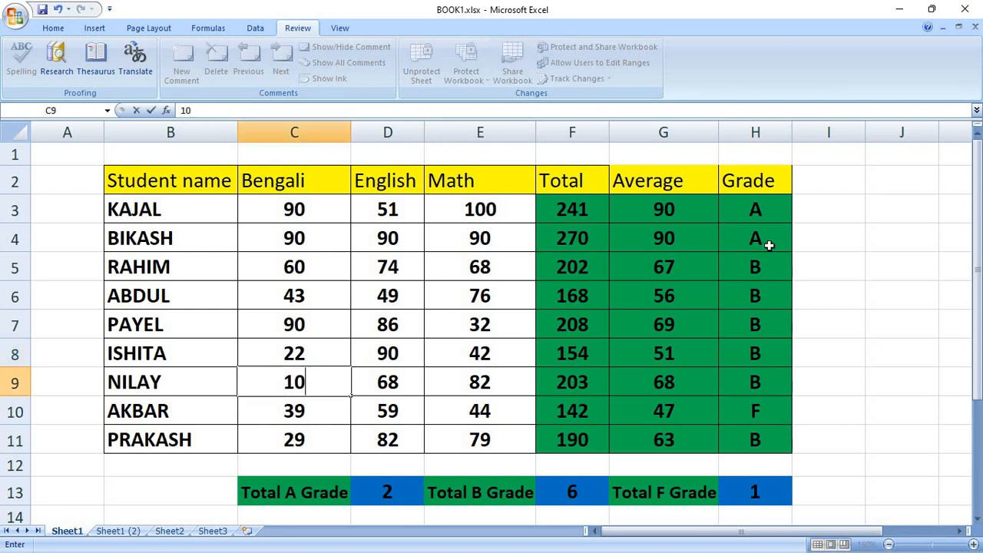
key("Return")
key("Up")
key("Right")
key("Right")
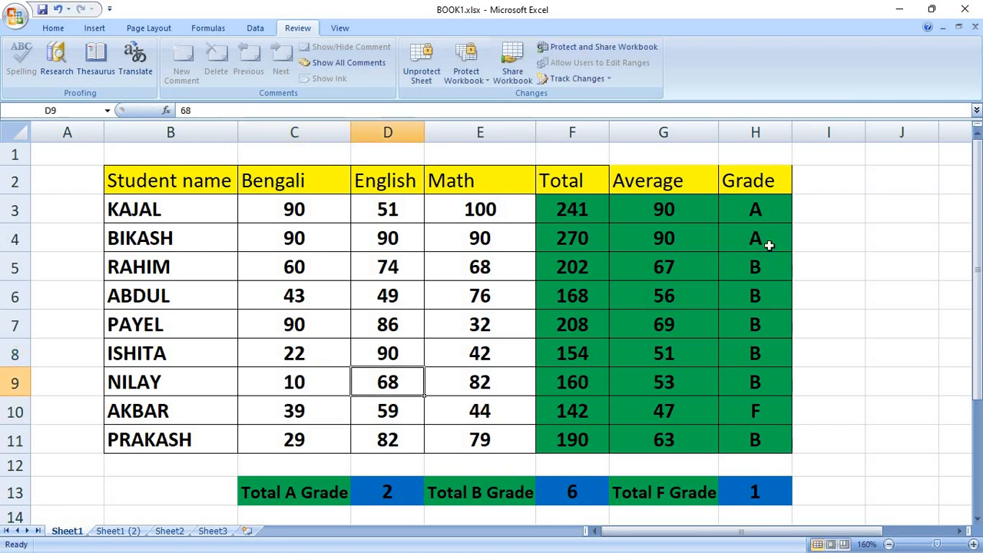
type("20")
key("Return")
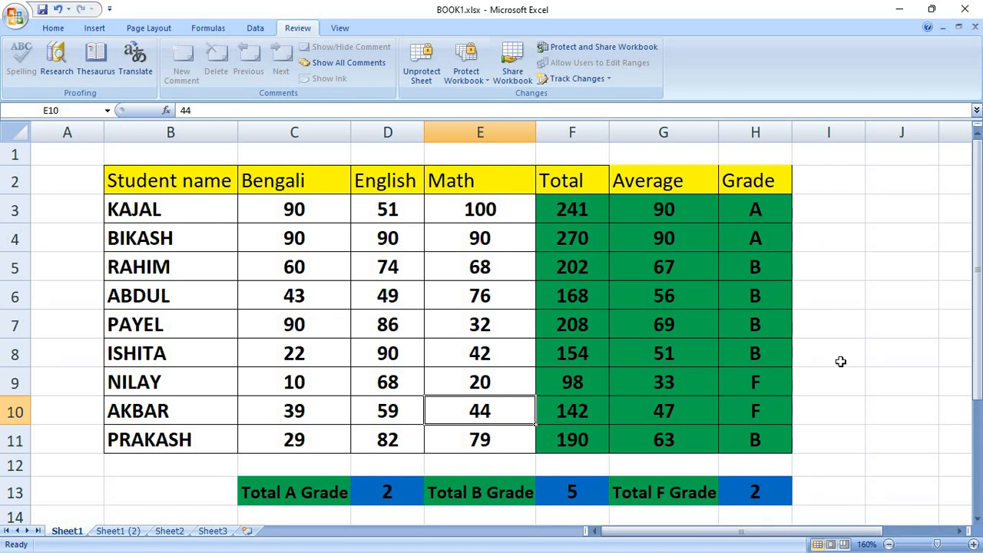
left_click(663, 213)
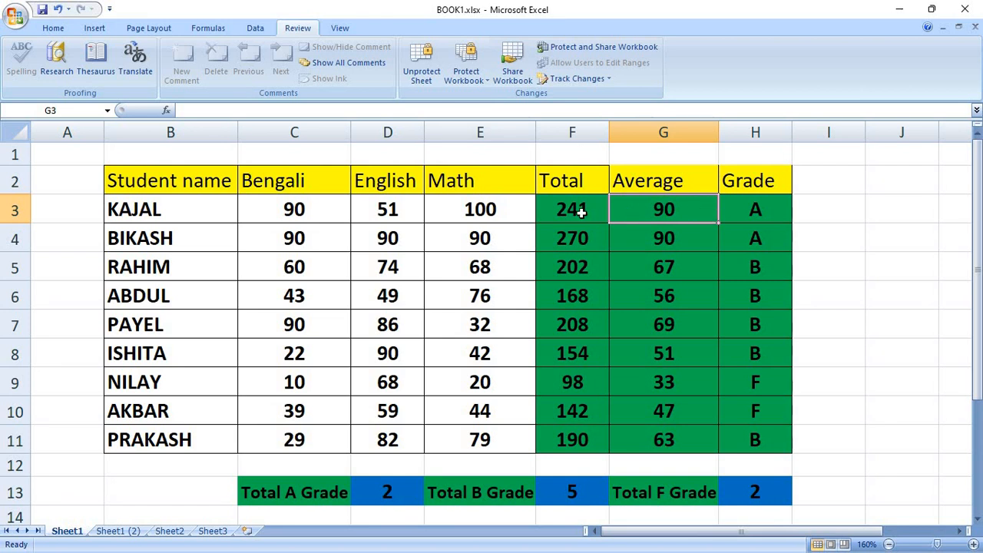
left_click_drag(581, 213, 741, 441)
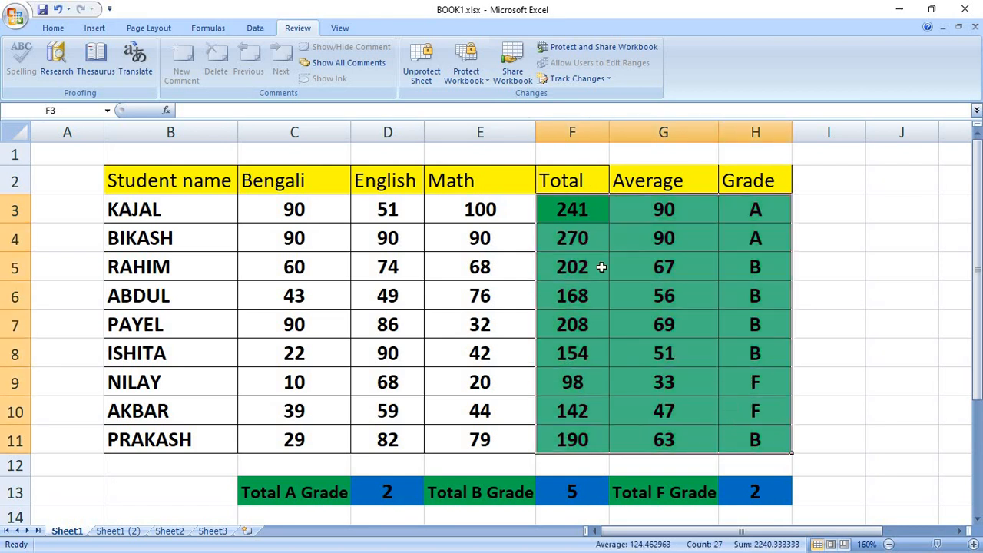
left_click(582, 205)
double_click(581, 205)
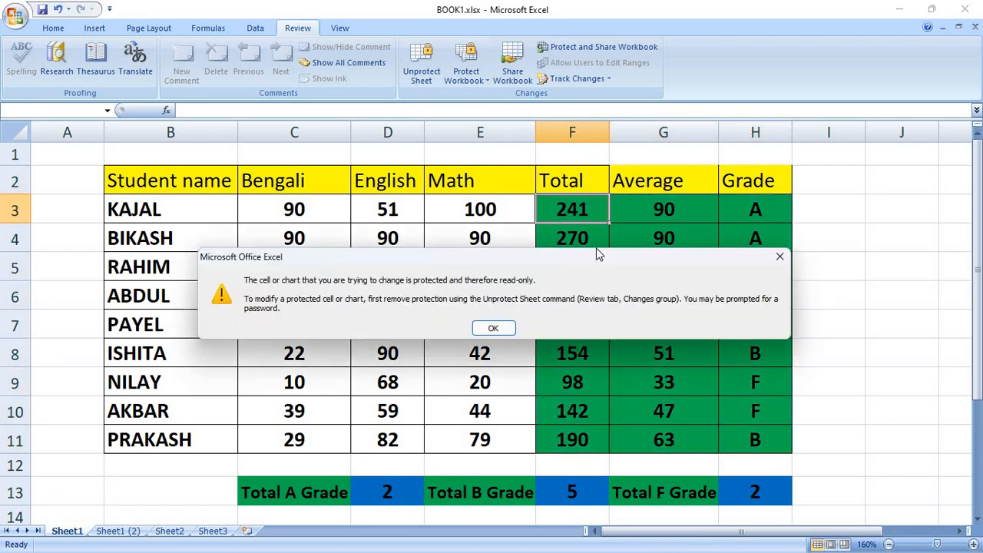
left_click(783, 255)
double_click(690, 214)
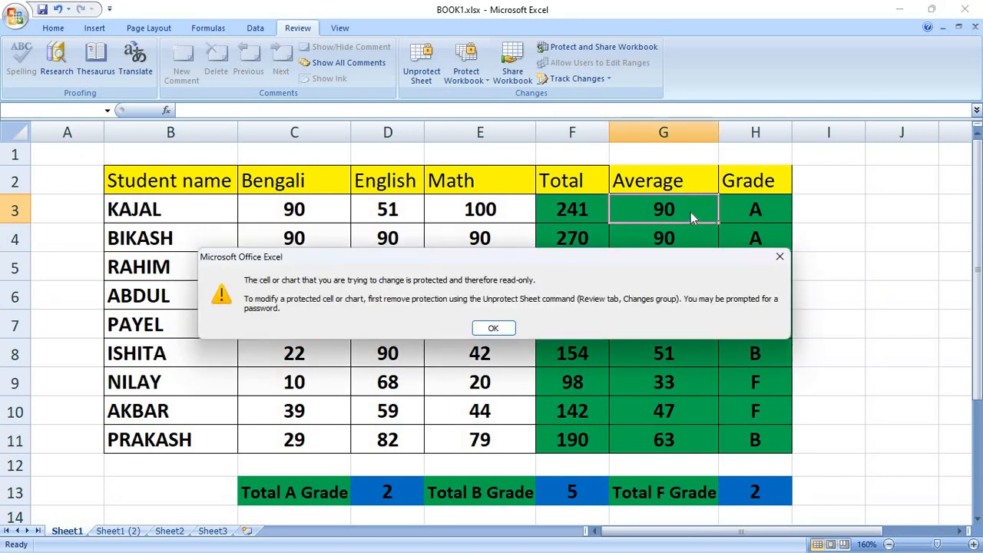
left_click(779, 256)
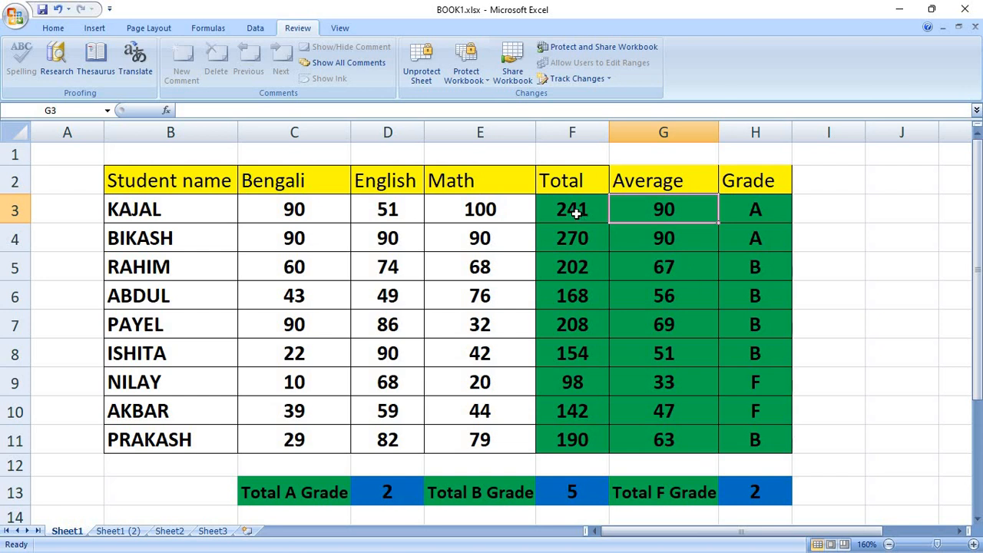
left_click_drag(588, 215, 762, 439)
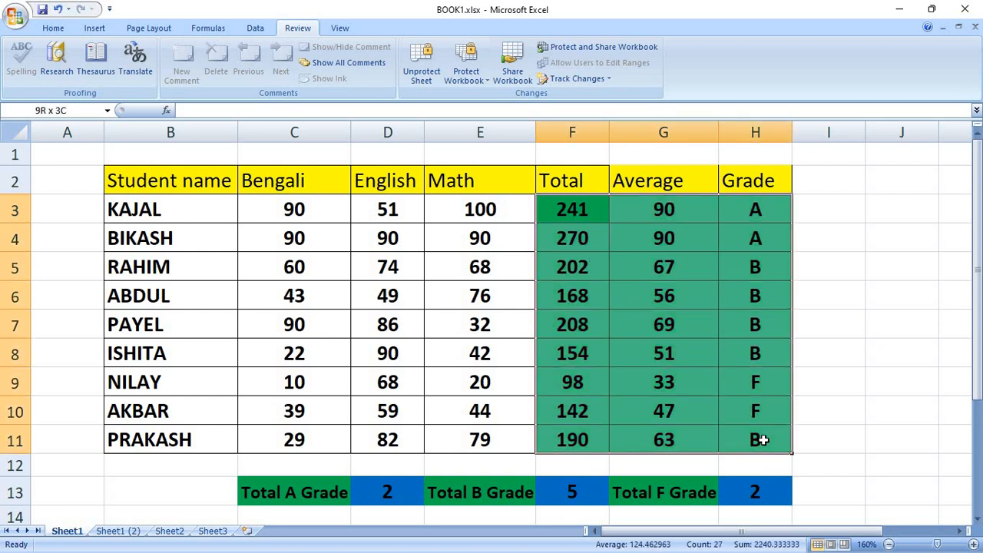
left_click(828, 295)
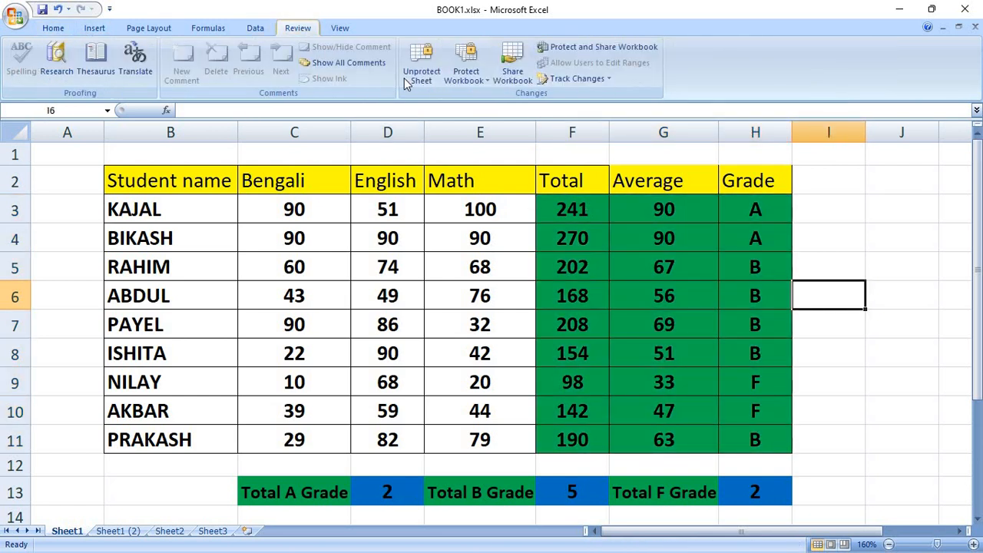
Unprotect the sheet by entering its password.
left_click(427, 76)
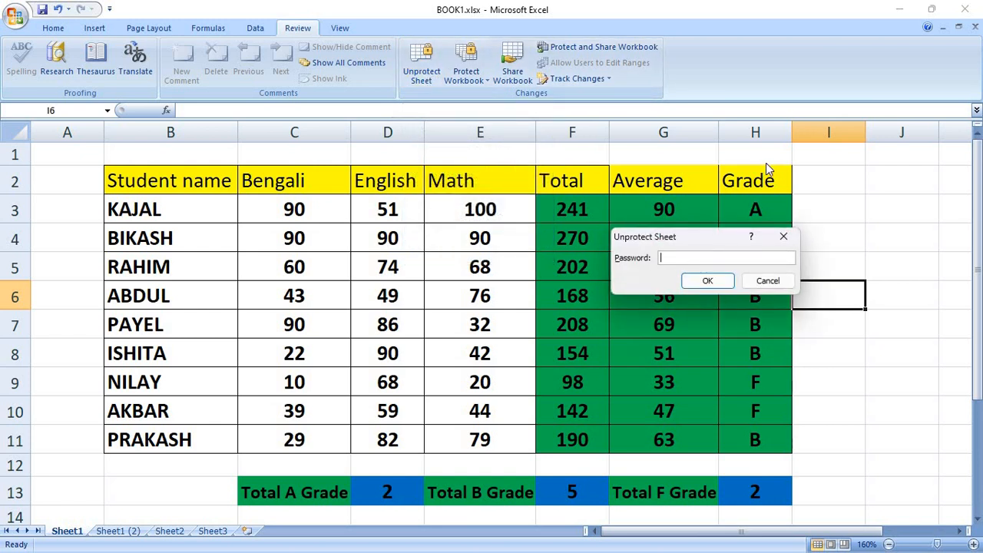
type("123")
key("Return")
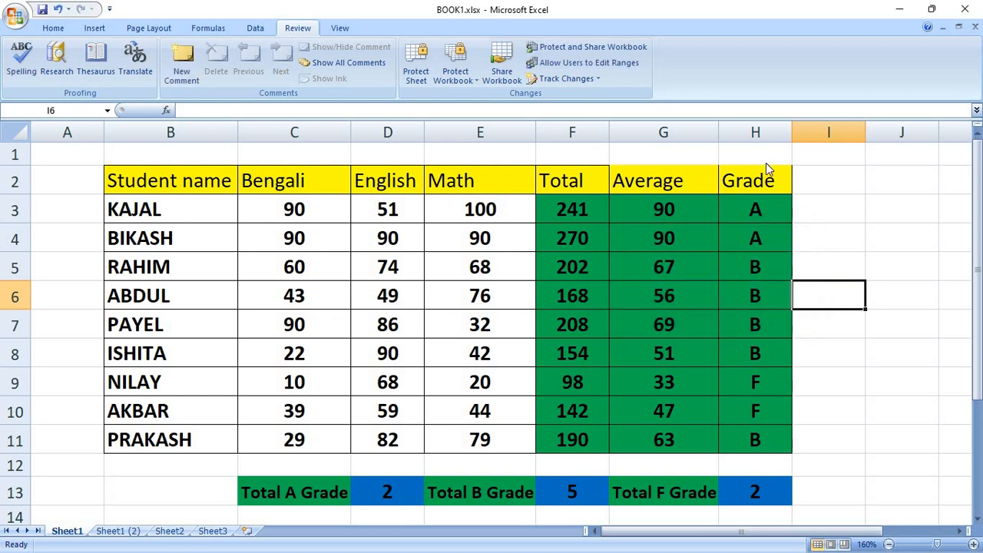
Inspect the now-visible Average formulas in column G and Total formulas from F3 to F6.
left_click(671, 293)
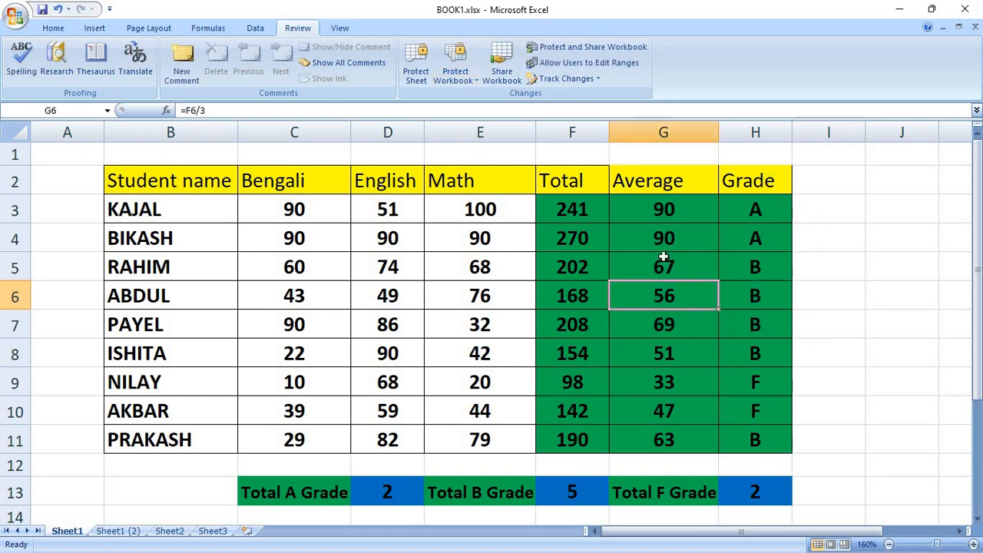
left_click(663, 257)
left_click(670, 229)
left_click(654, 215)
double_click(600, 215)
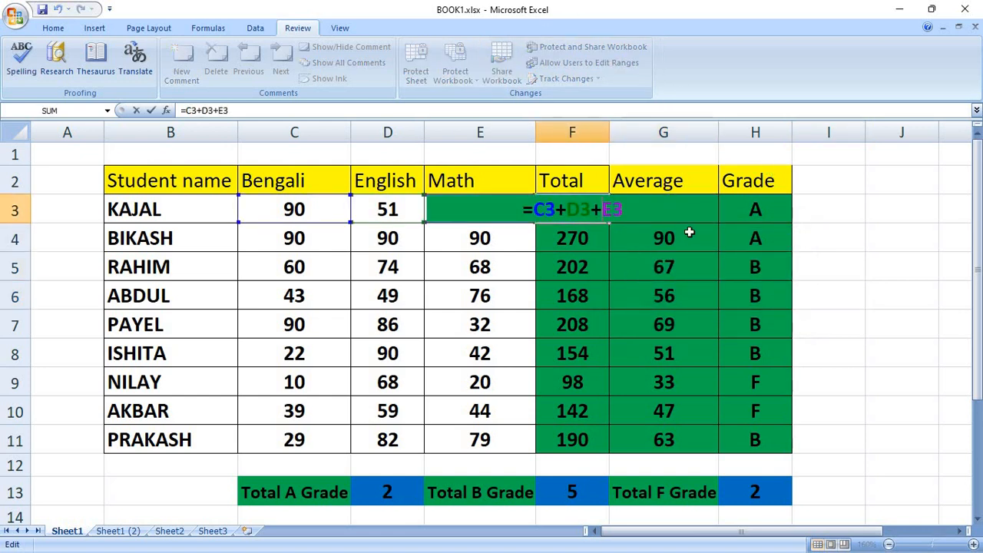
key("Return")
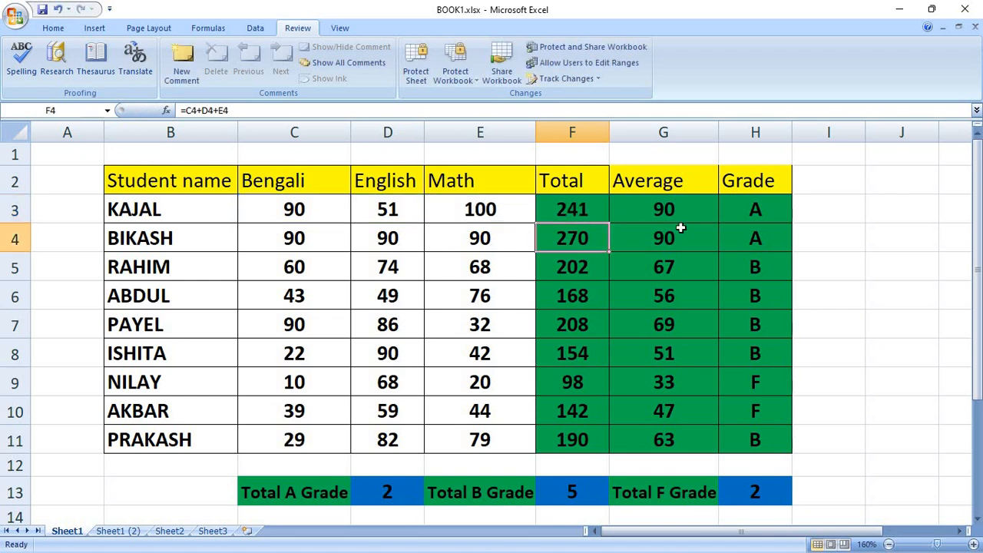
key("Down")
key("Down")
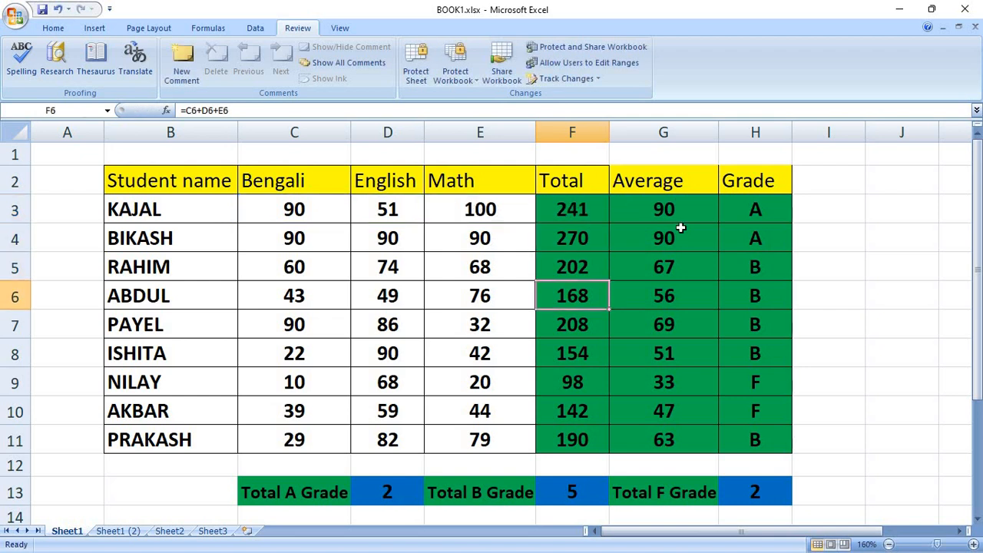